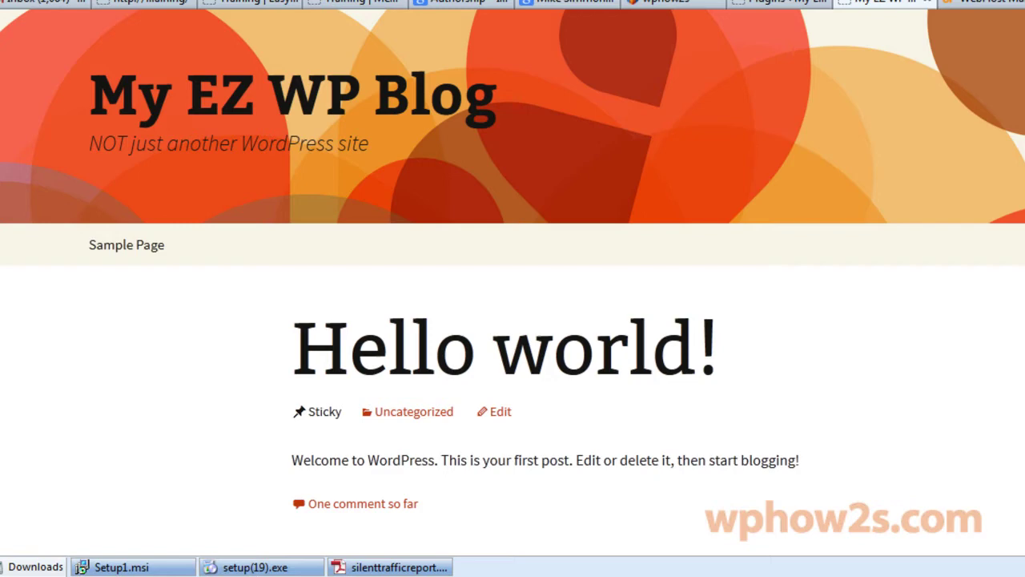
Bring the Notepad list of logo steps, 2013_logo_steps.txt, to the front
key("alt+Tab")
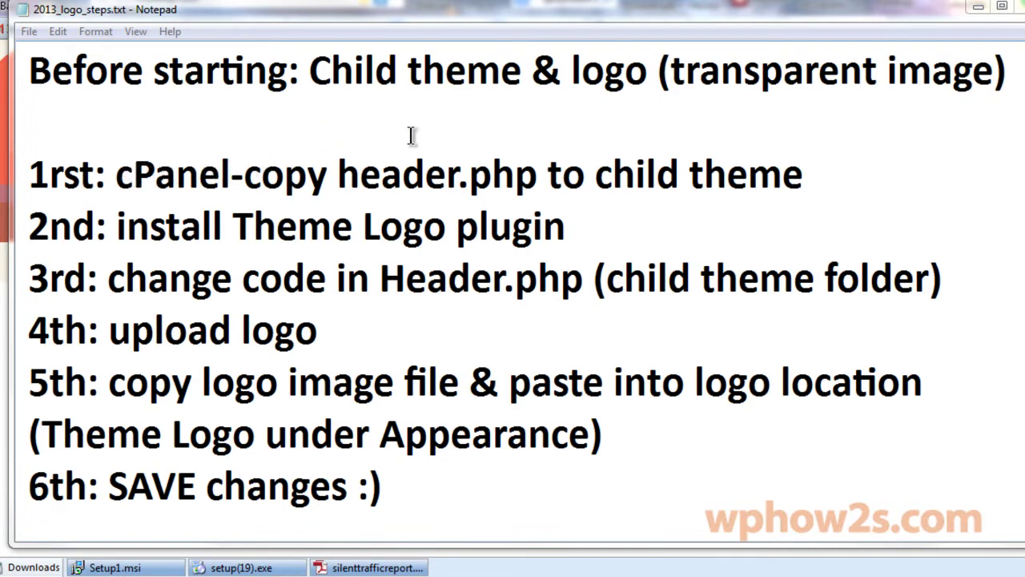
Write yourdomainname.com/cpanel under the Notepad heading, then delete it again
left_click(243, 114)
type("your")
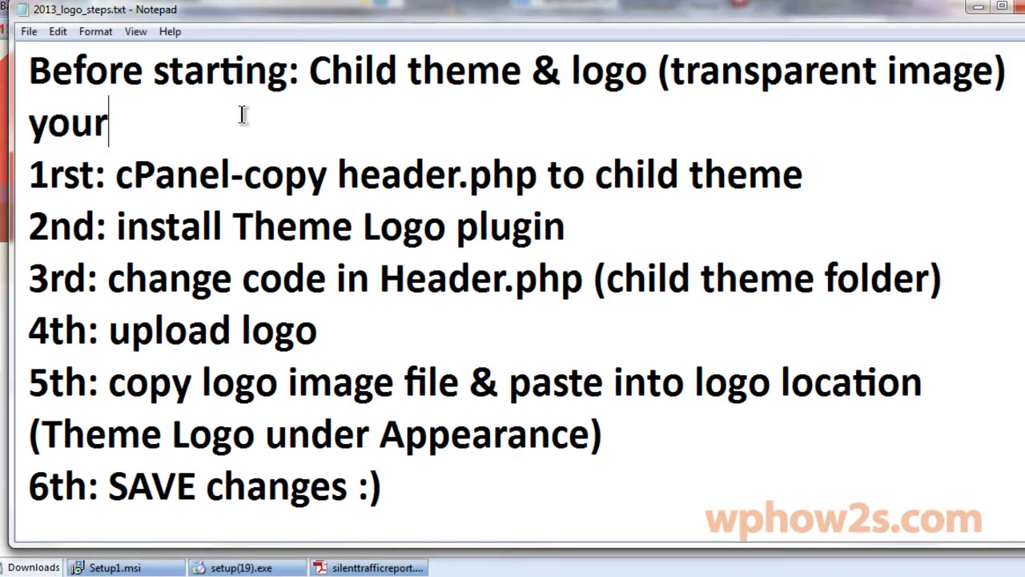
type("domainnam")
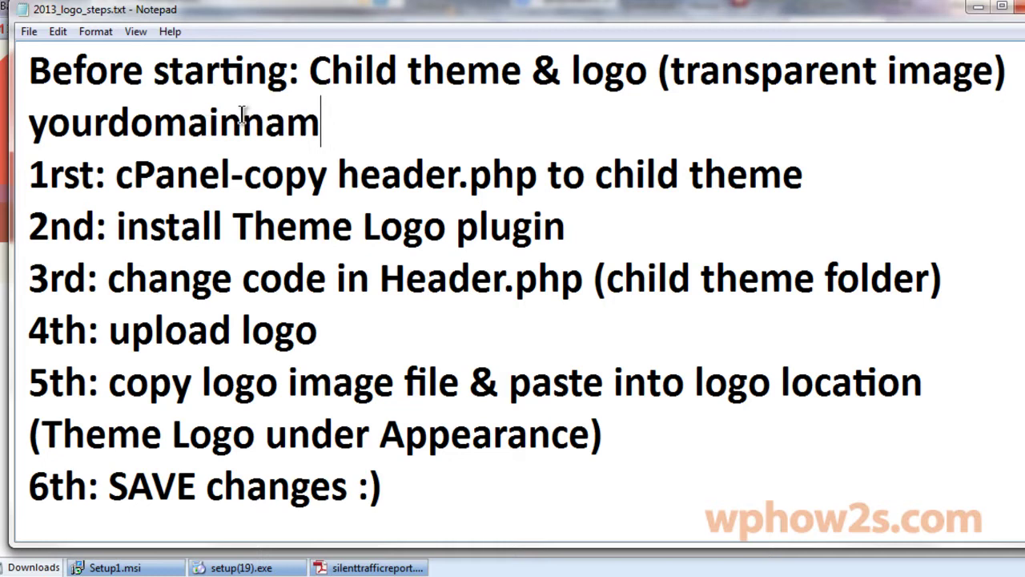
type("e.com")
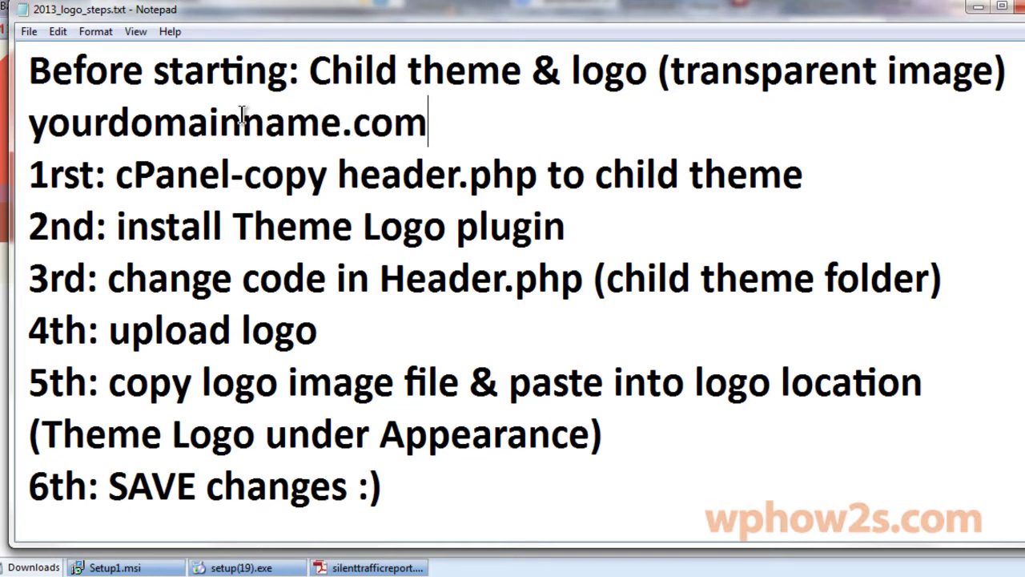
type("/c")
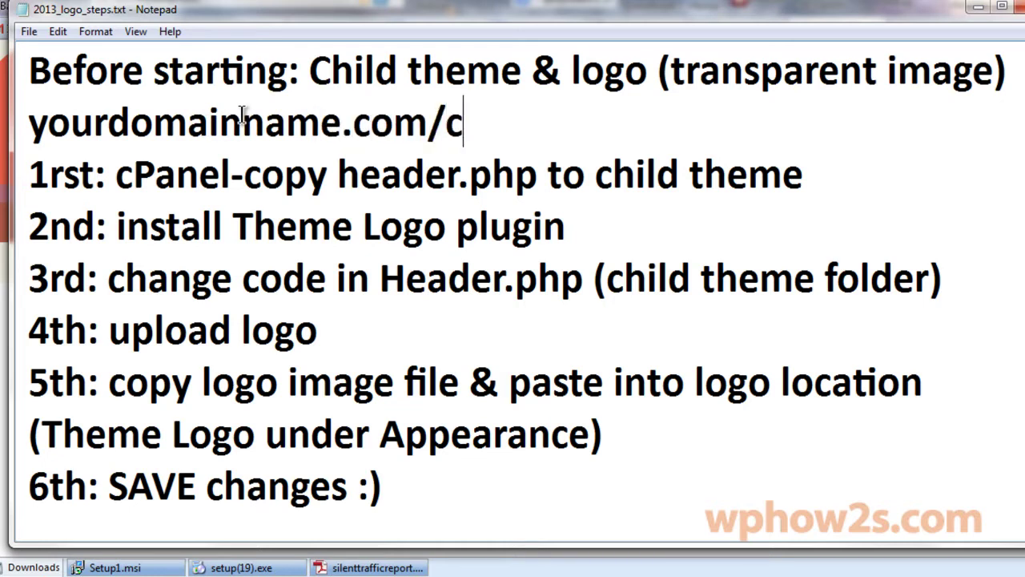
type("panel")
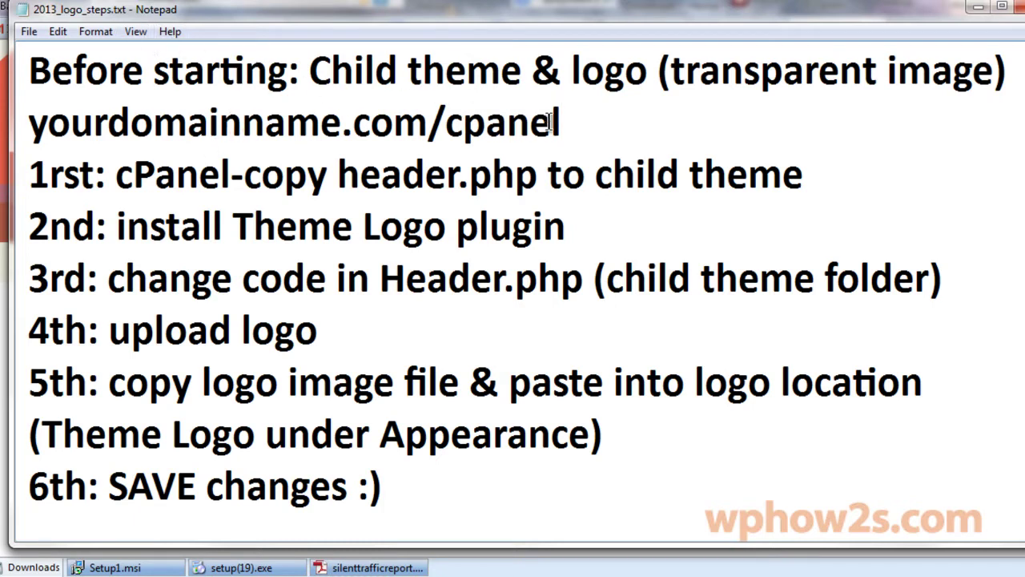
left_click_drag(562, 122, 32, 115)
key("Delete")
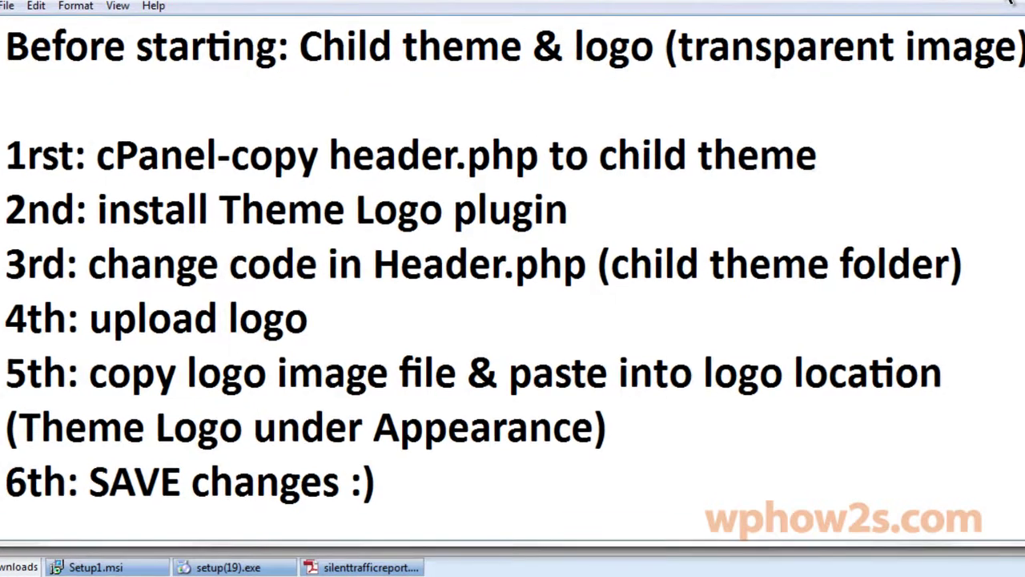
Hide Notepad and open cPanel's File Manager at the Web Root
left_click(978, 7)
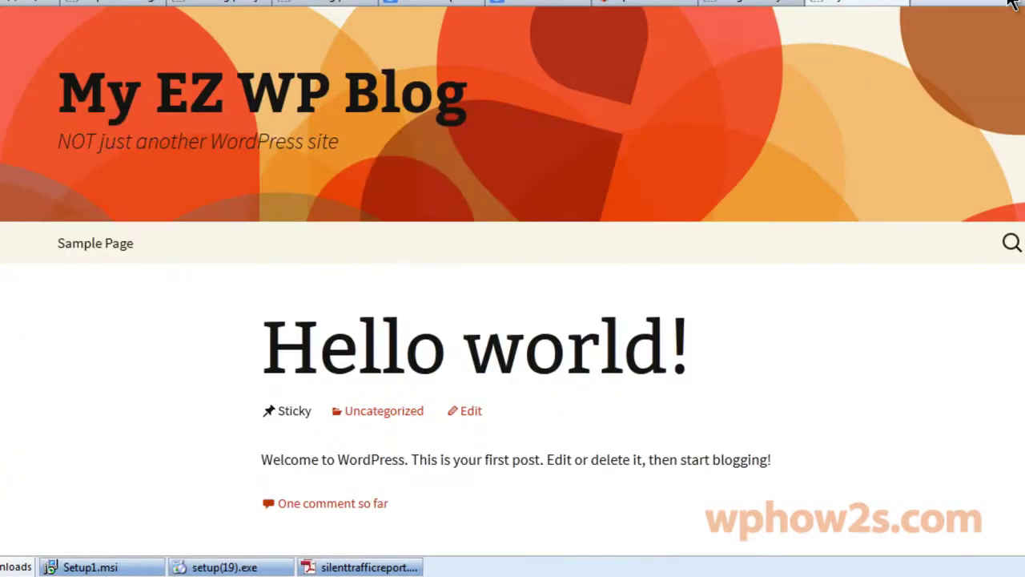
left_click(1014, 7)
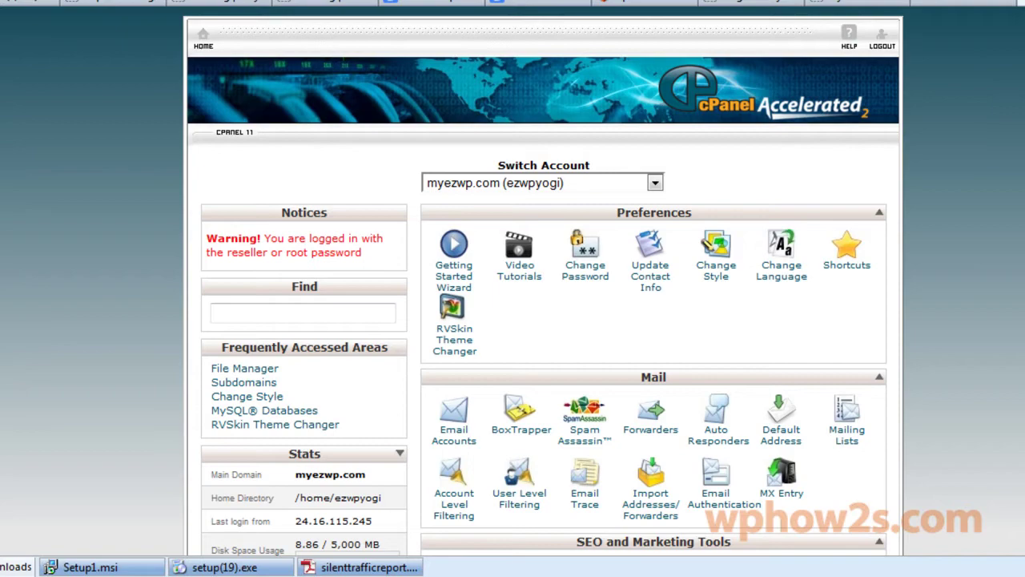
scroll(513, 289, "down", 5)
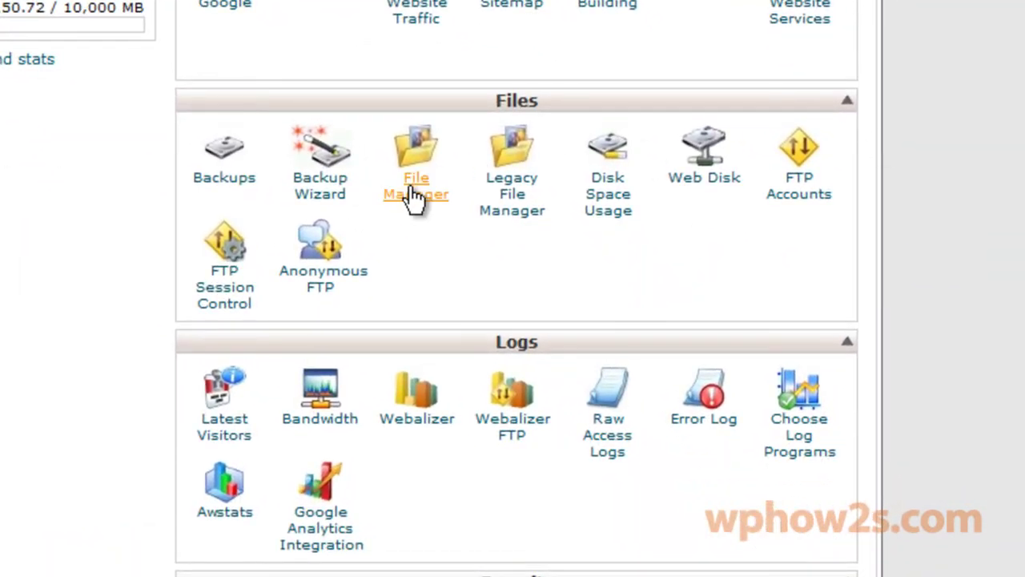
left_click(415, 196)
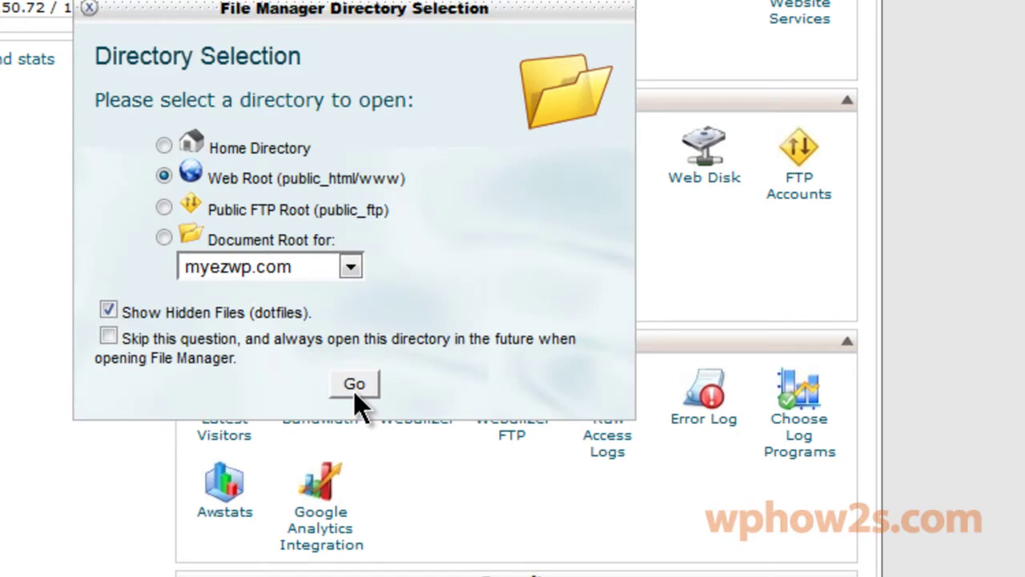
left_click(355, 388)
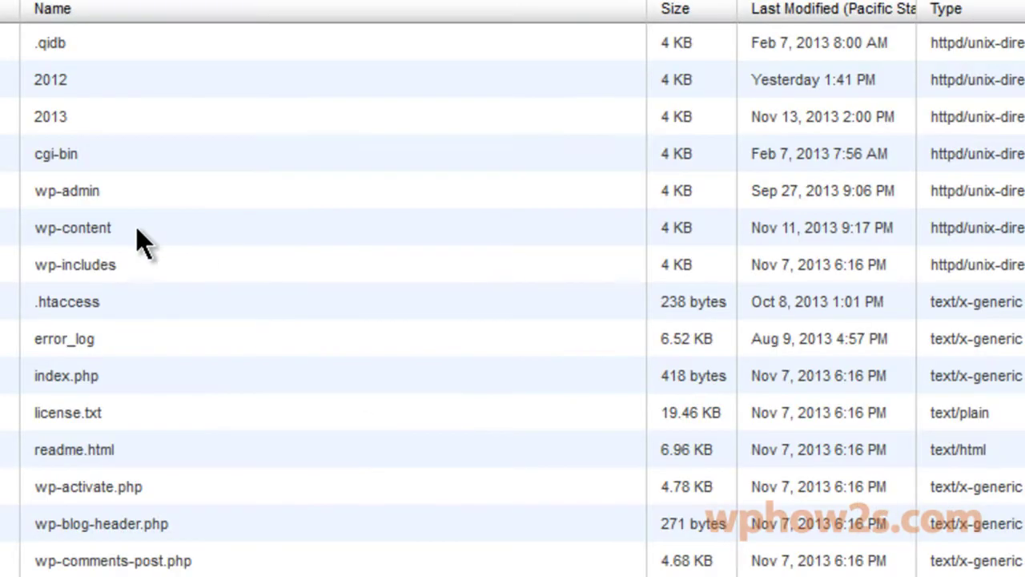
Browse into 2013 > wp-content > themes and select the twentythirteen folder
left_click(160, 231)
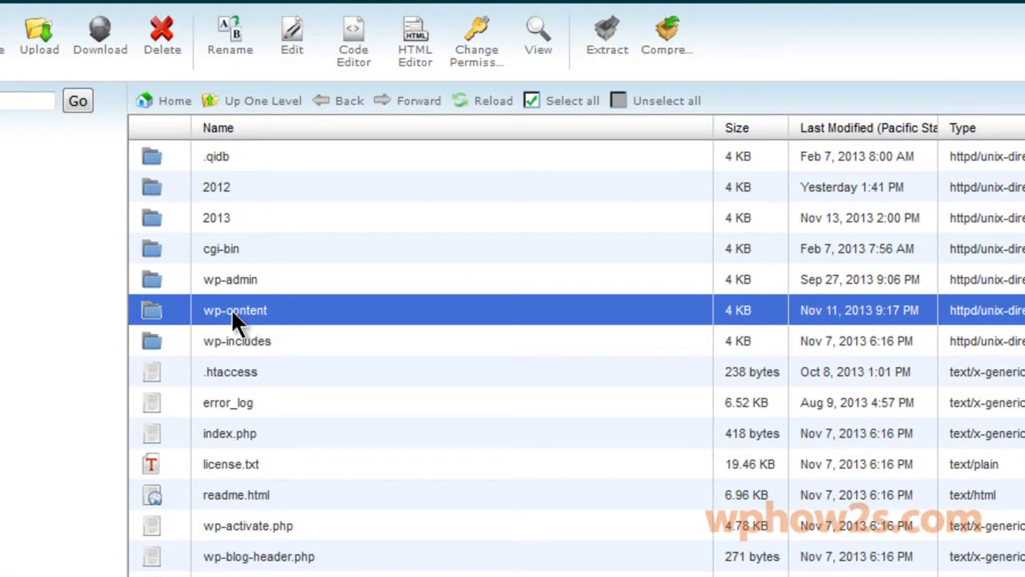
left_click(269, 220)
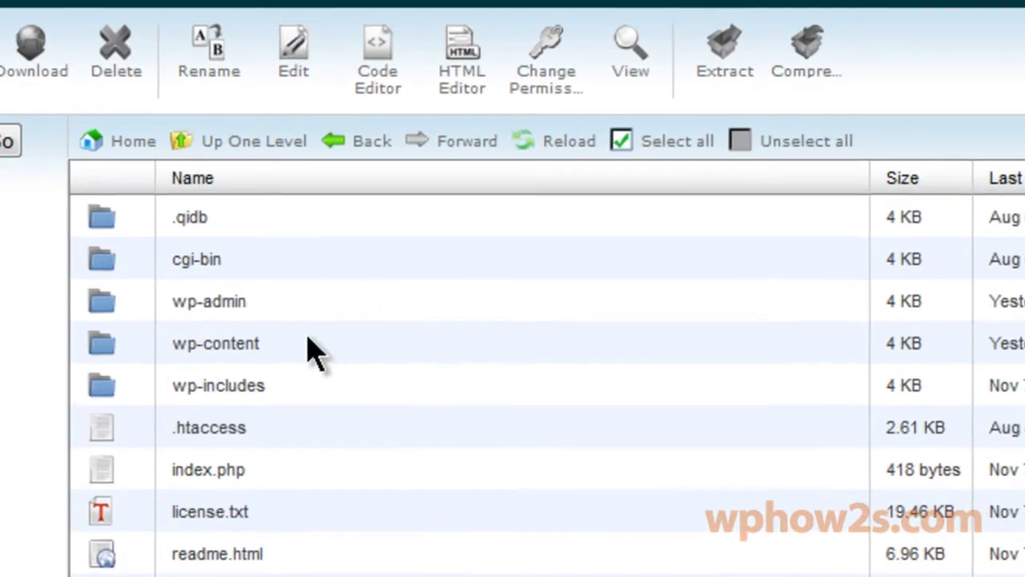
left_click(314, 352)
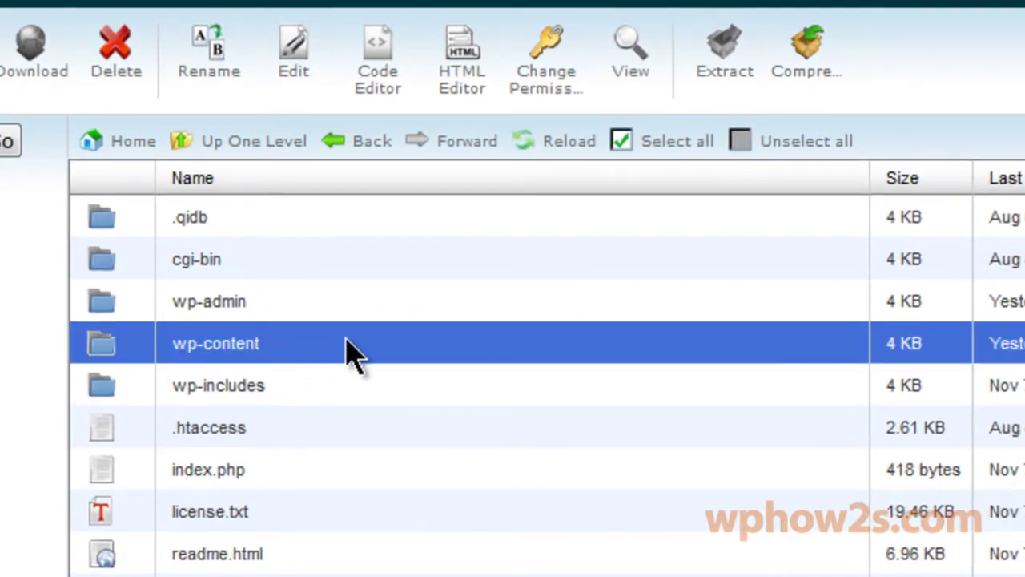
double_click(346, 344)
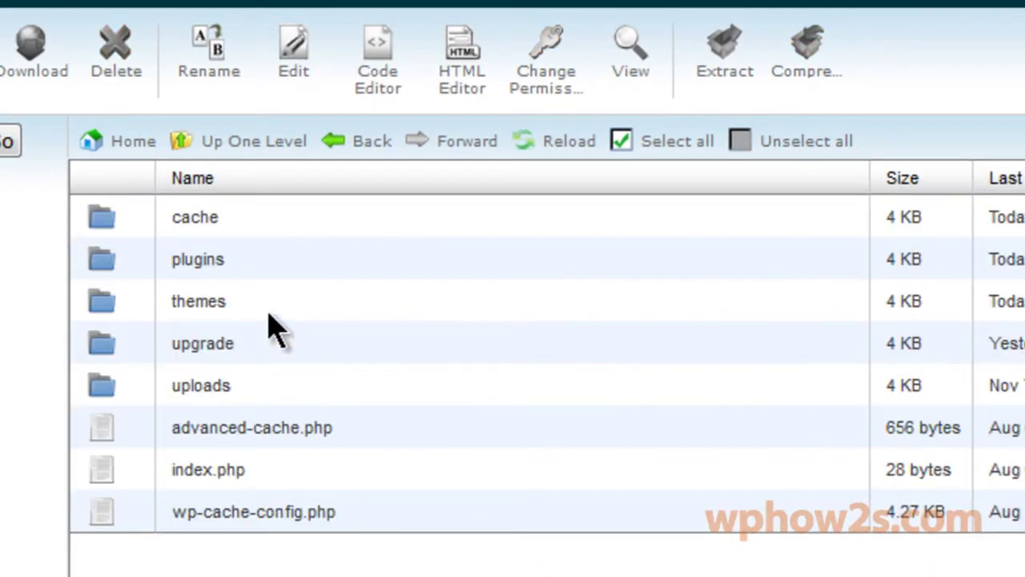
left_click(272, 313)
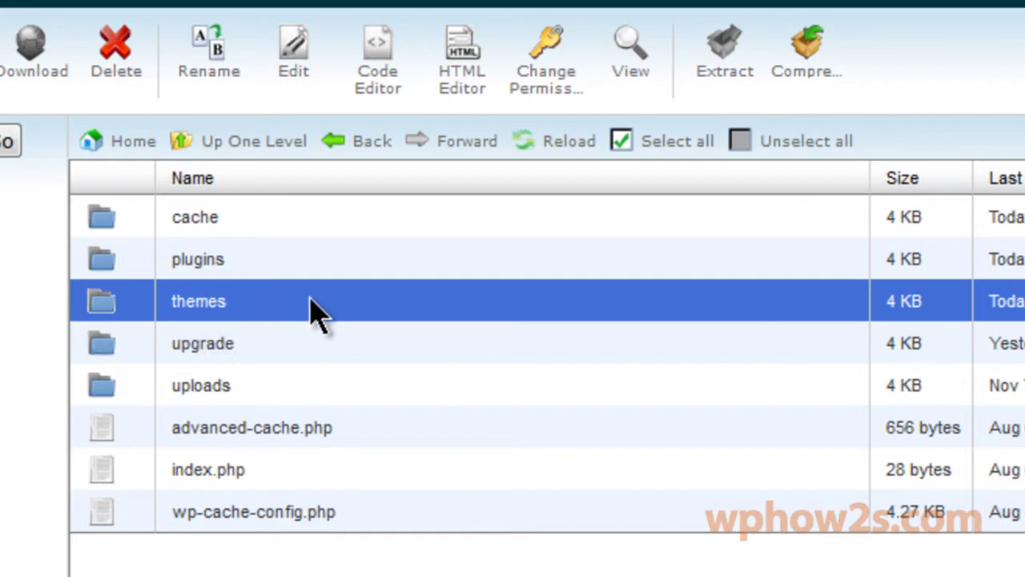
double_click(318, 312)
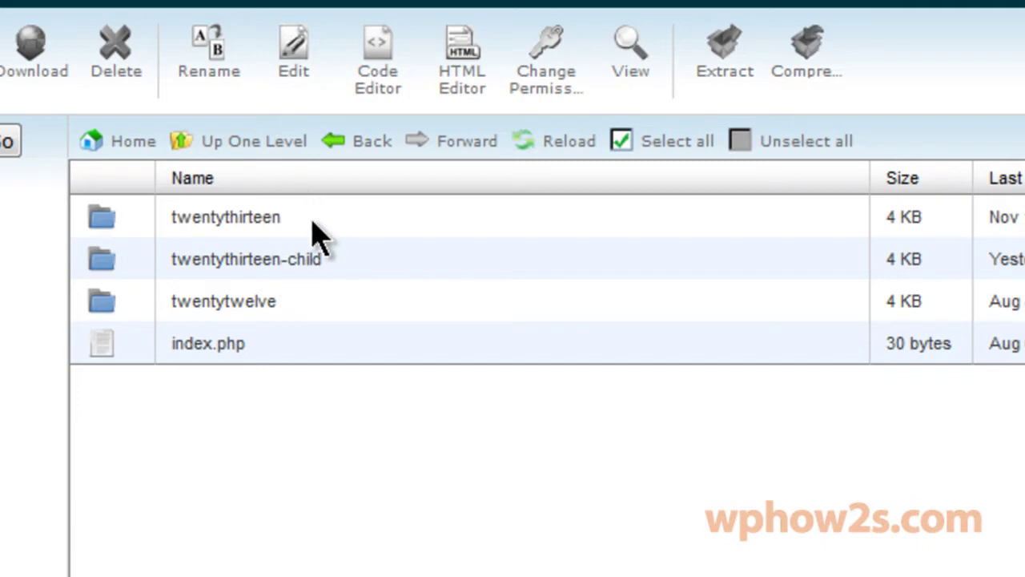
left_click(316, 223)
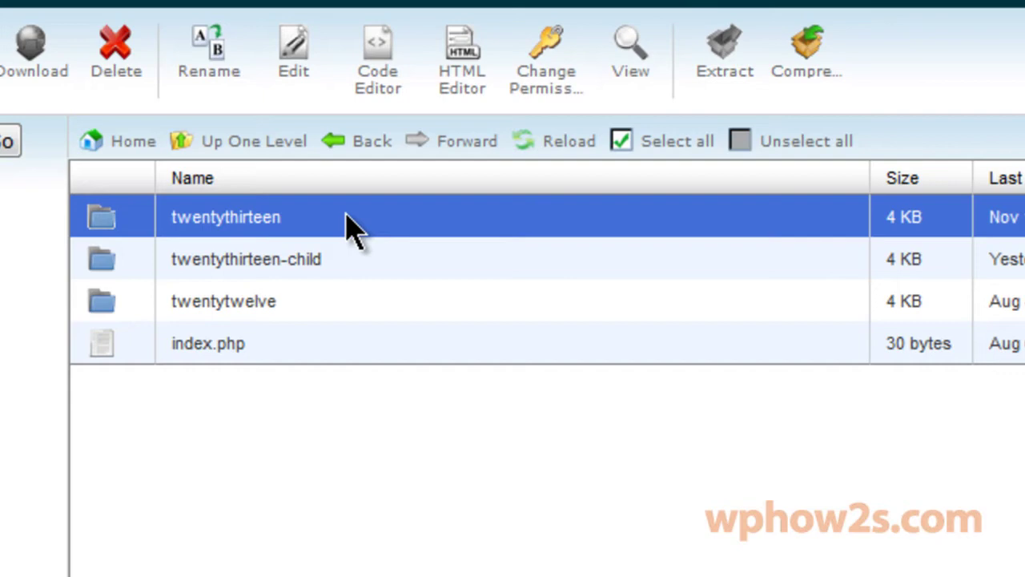
In the twentythirteen folder, choose Copy for header.php
double_click(347, 224)
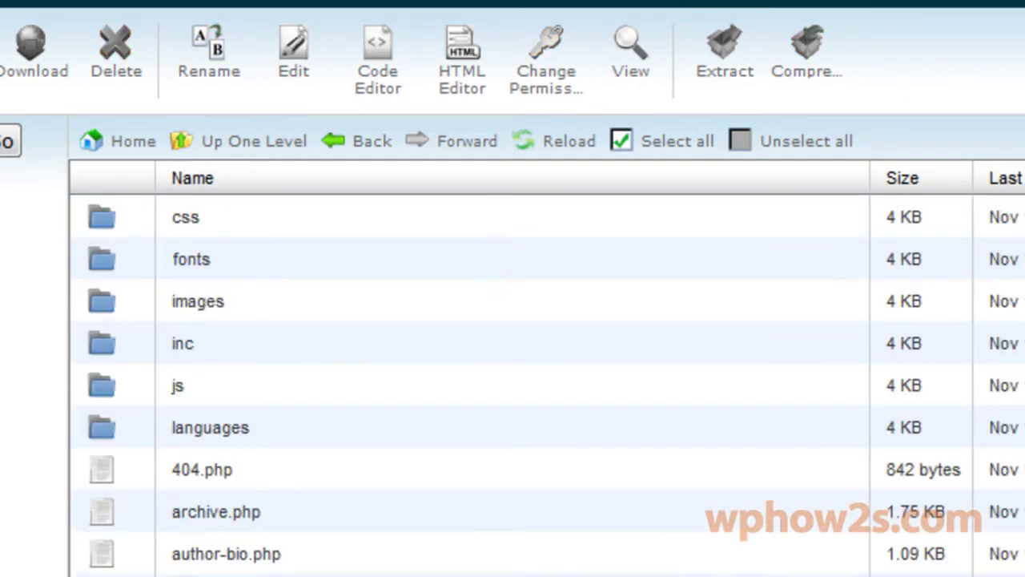
scroll(513, 385, "down", 10)
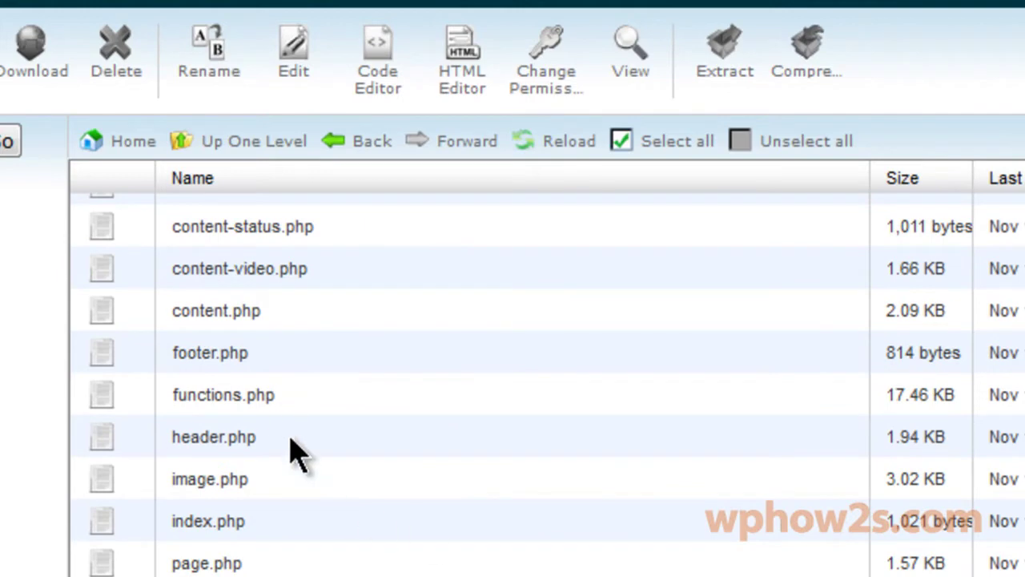
left_click(293, 440)
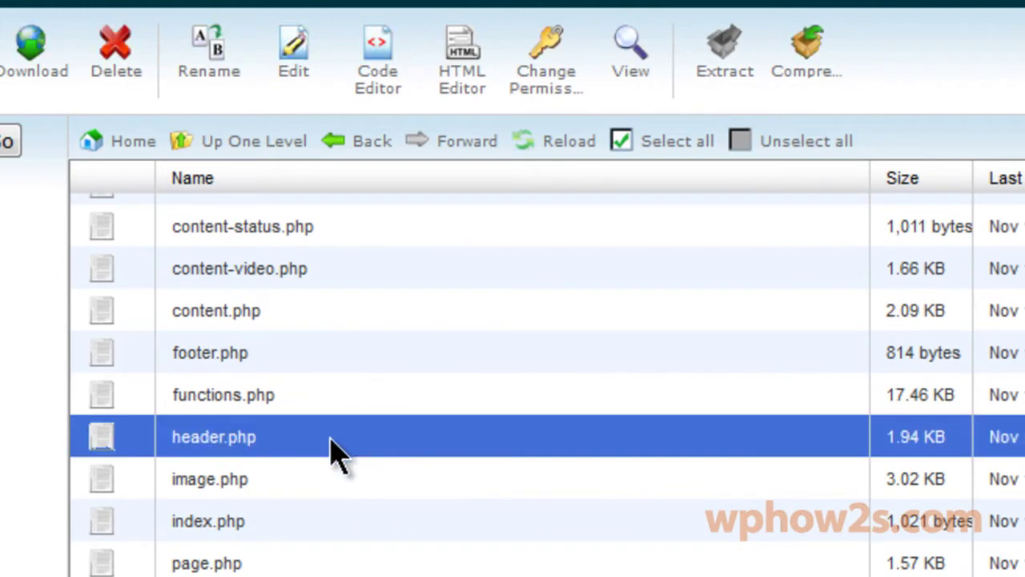
right_click(335, 440)
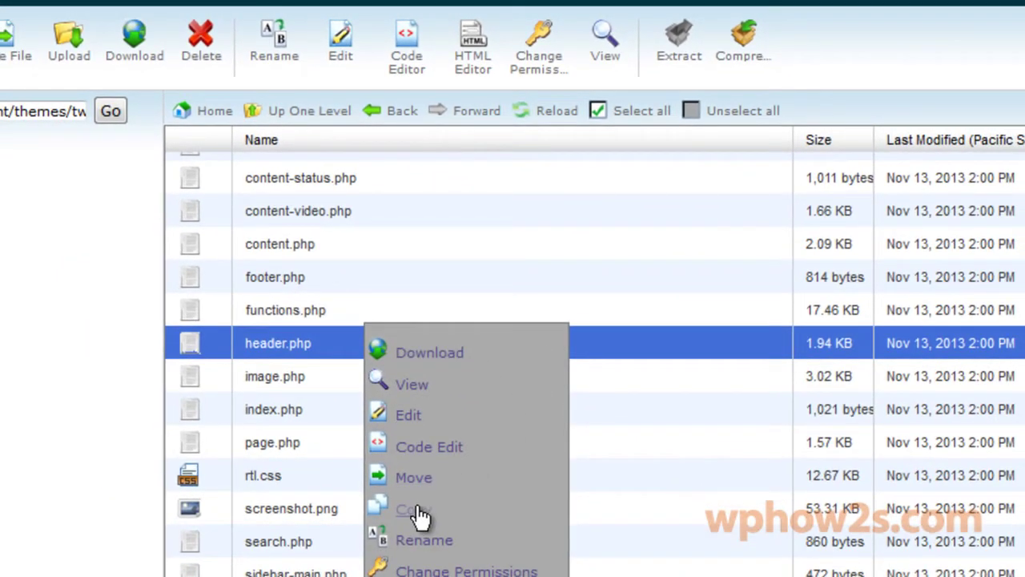
left_click(418, 514)
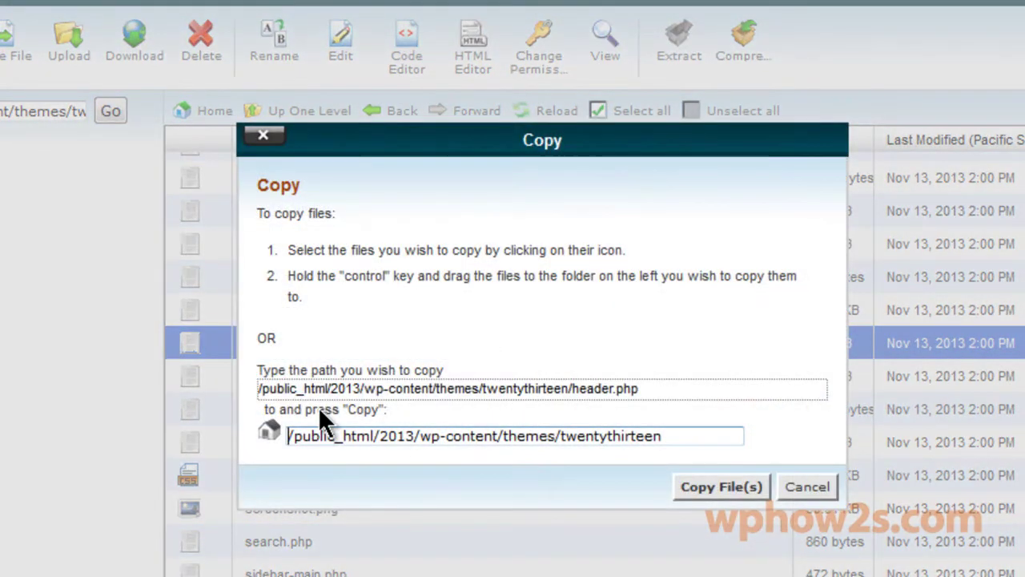
Copy header.php to the twentythirteen-child folder and open that folder to confirm it
left_click(301, 433)
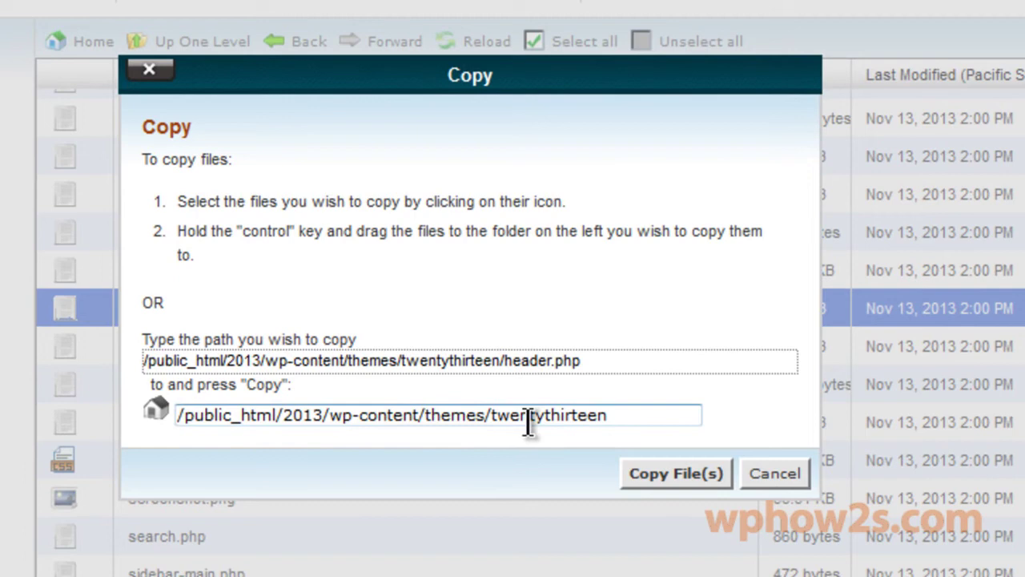
left_click(608, 415)
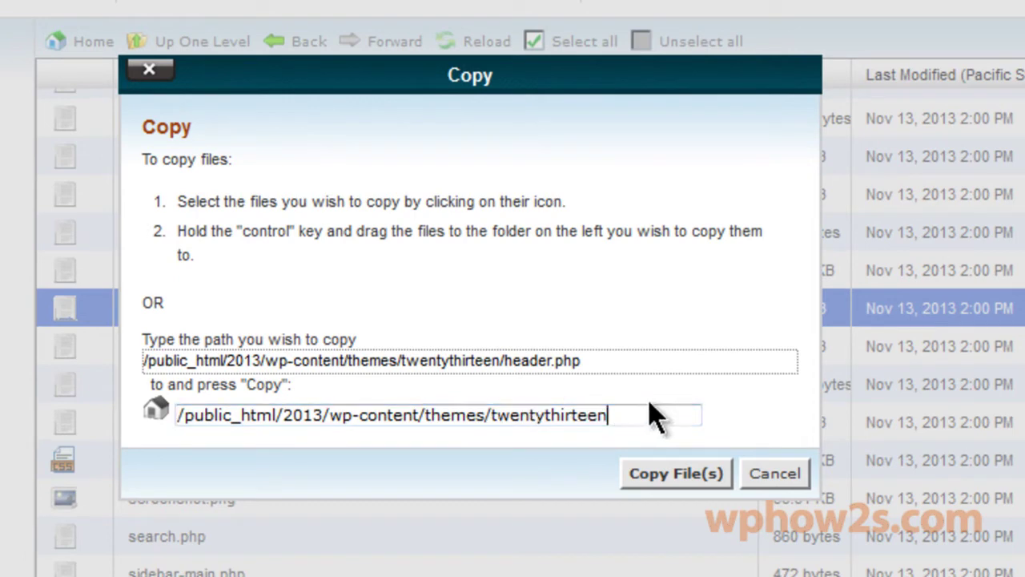
type("-child")
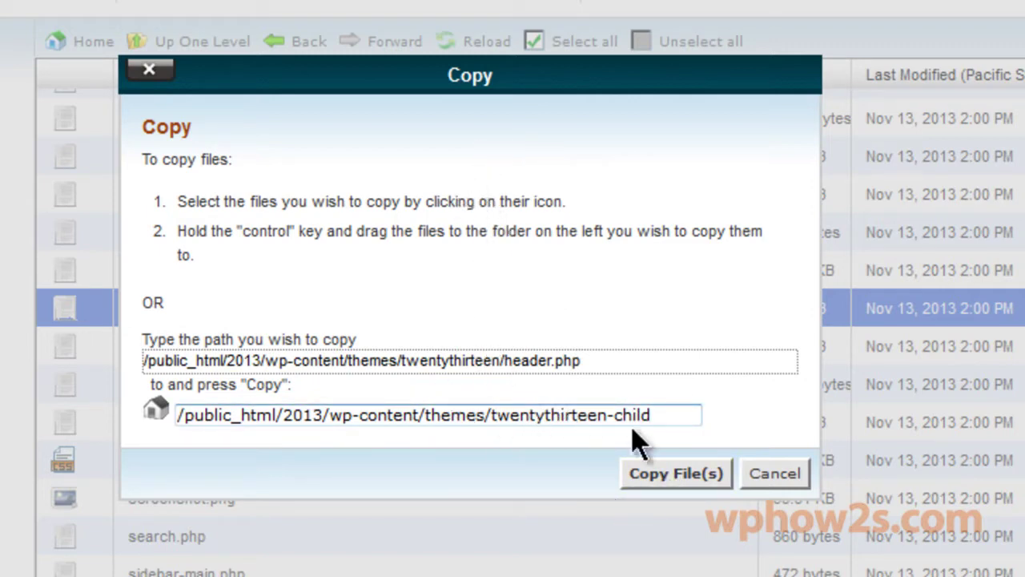
left_click(655, 468)
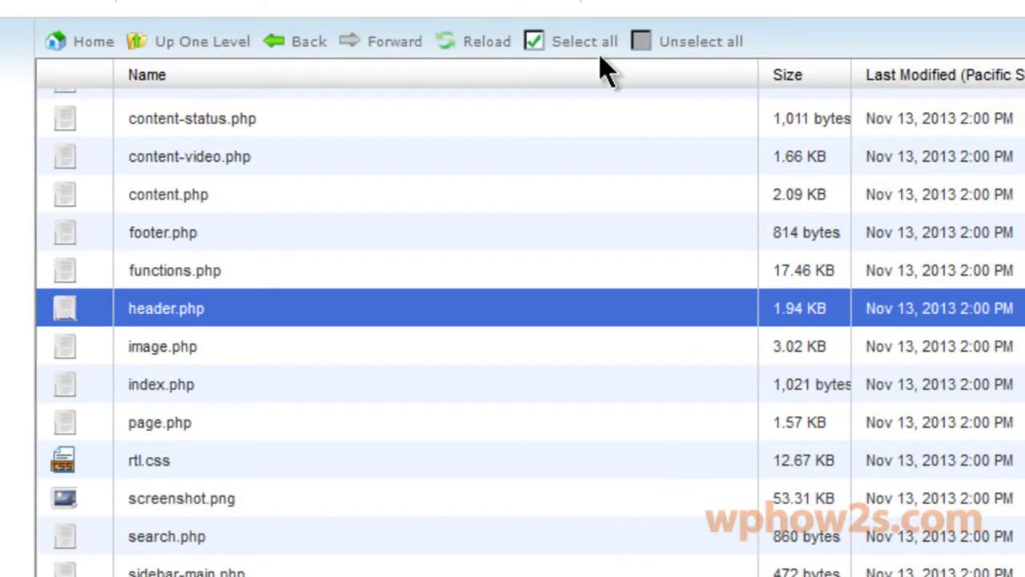
left_click(228, 37)
double_click(313, 149)
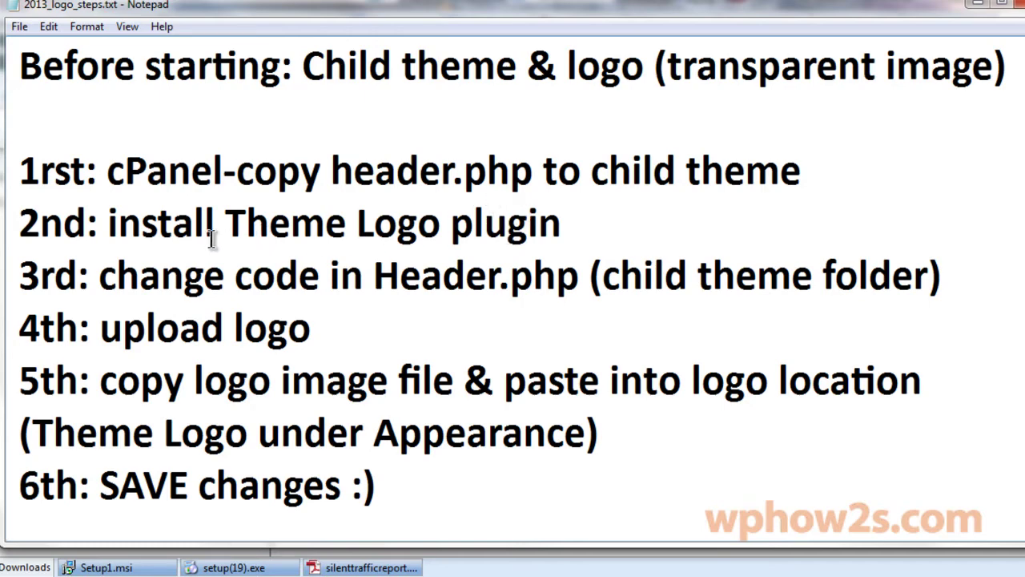
Search the plugin directory for 'theme logo' under Plugins > Add New
left_click_drag(227, 222, 563, 223)
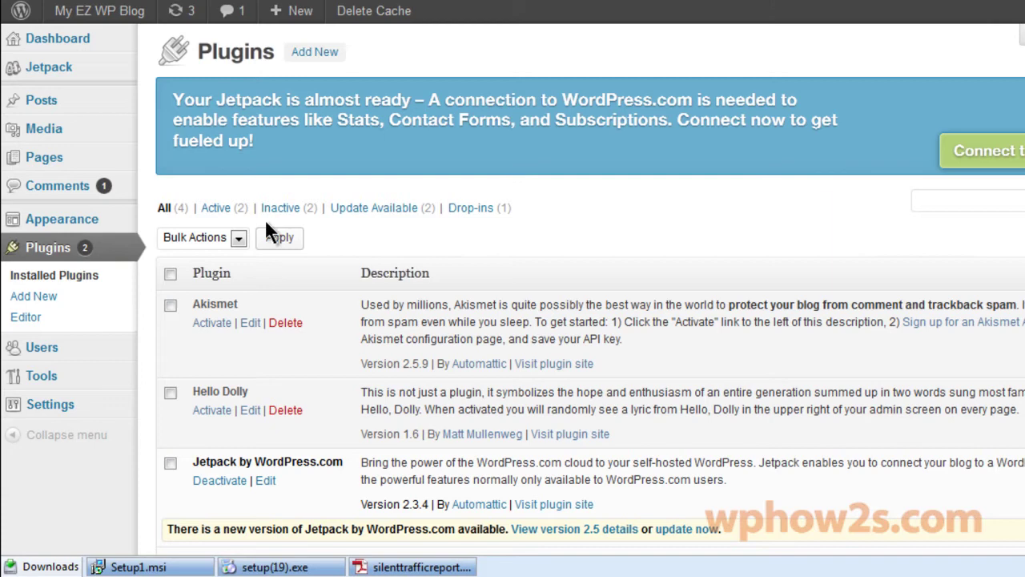
left_click(44, 301)
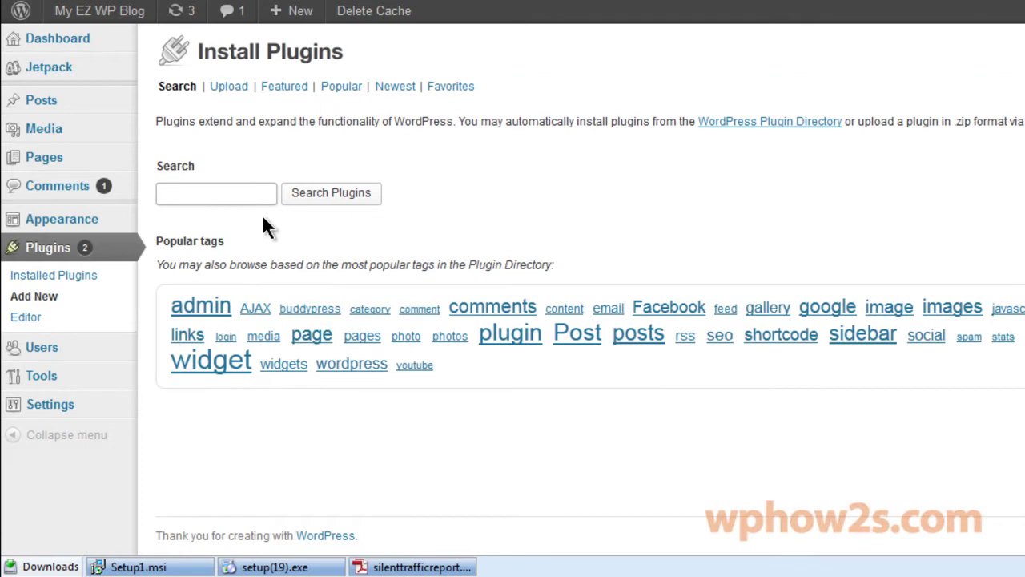
type("the,me")
key("BackSpace")
key("BackSpace")
key("BackSpace")
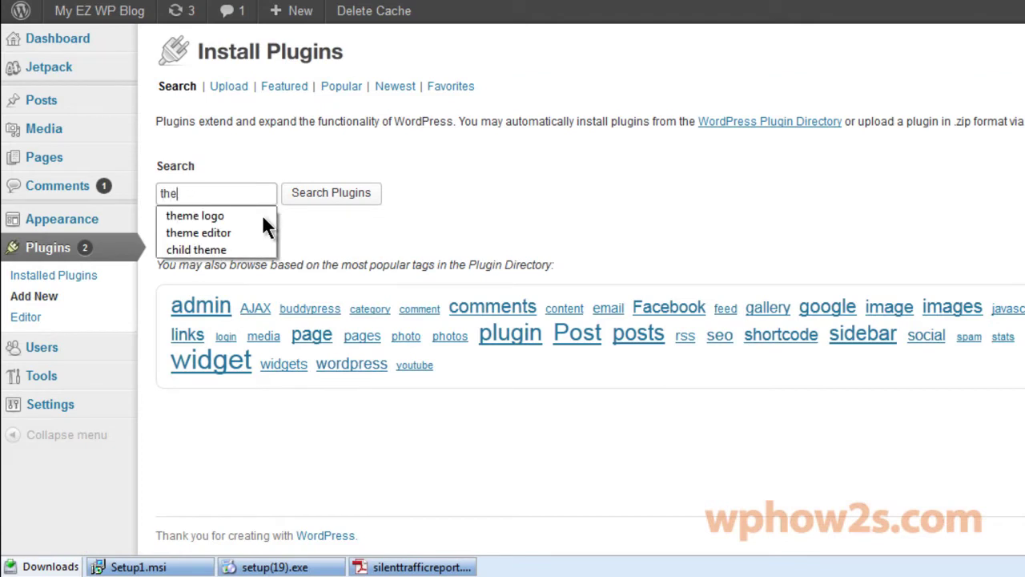
left_click(185, 221)
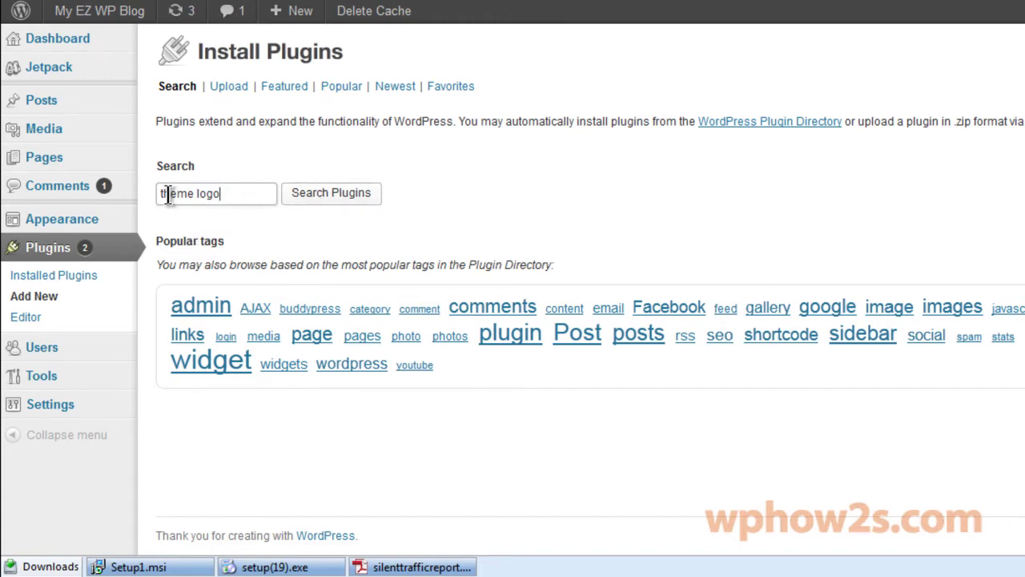
left_click(332, 194)
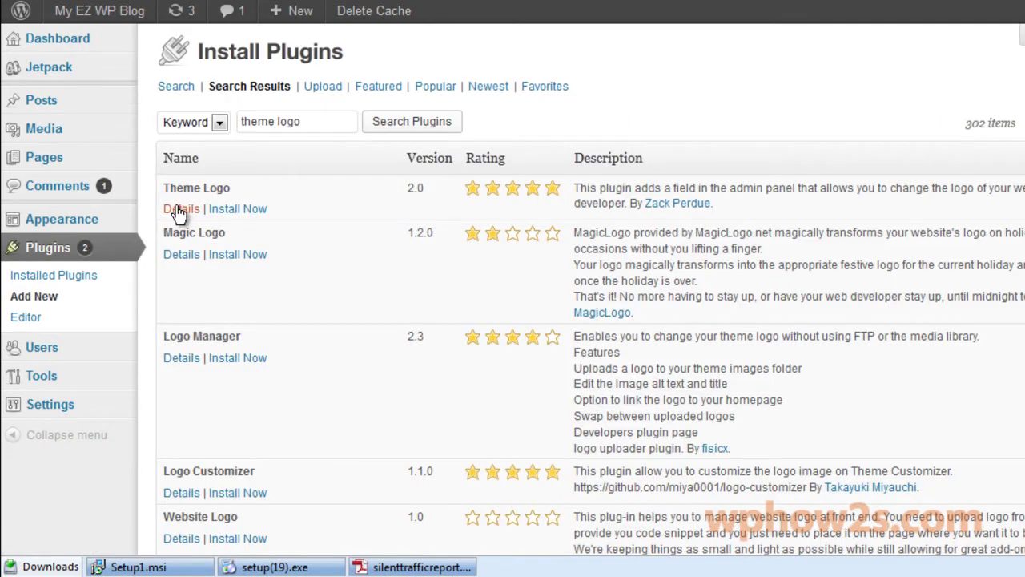
Open the Theme Logo 2.0 plugin details and start installing it
left_click(180, 210)
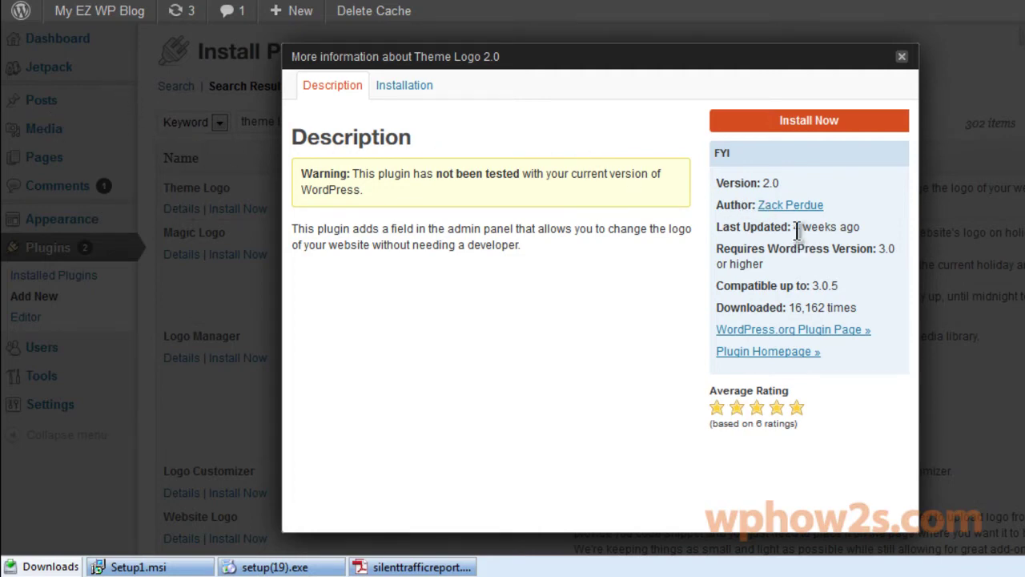
mouse_move(797, 232)
left_click(805, 135)
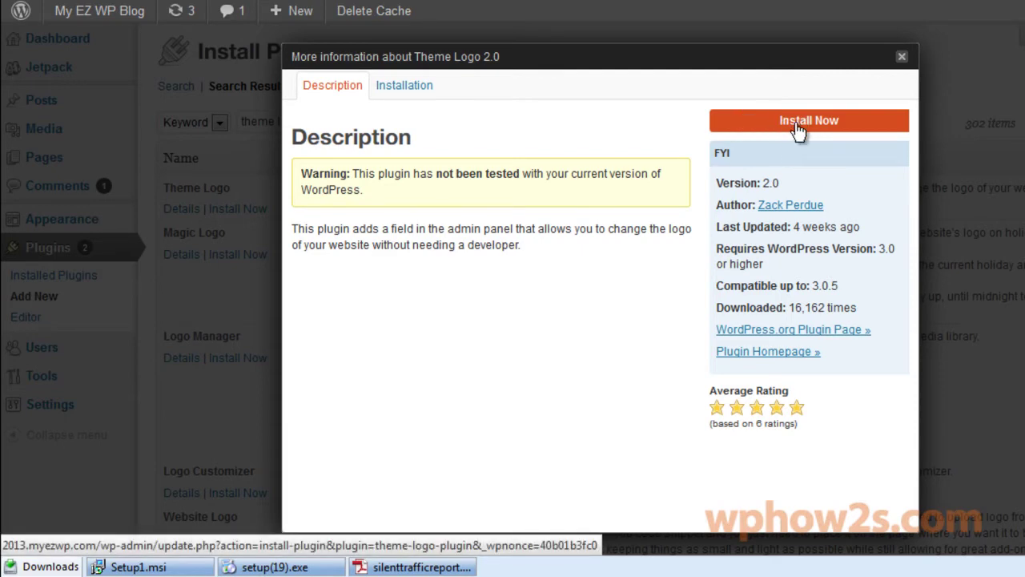
Install and activate Theme Logo, and open the child theme's Header template in the editor
left_click(798, 129)
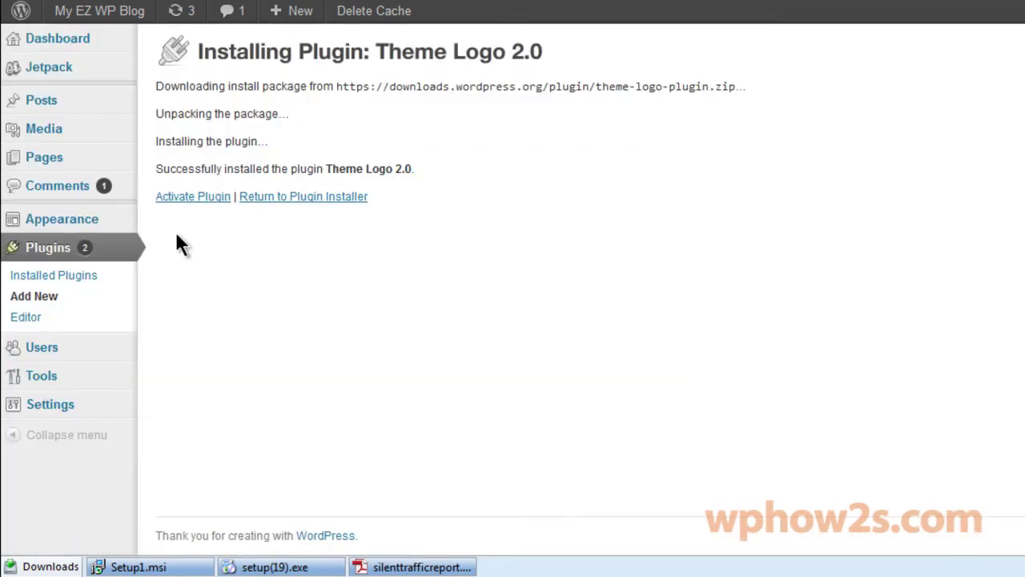
left_click(181, 204)
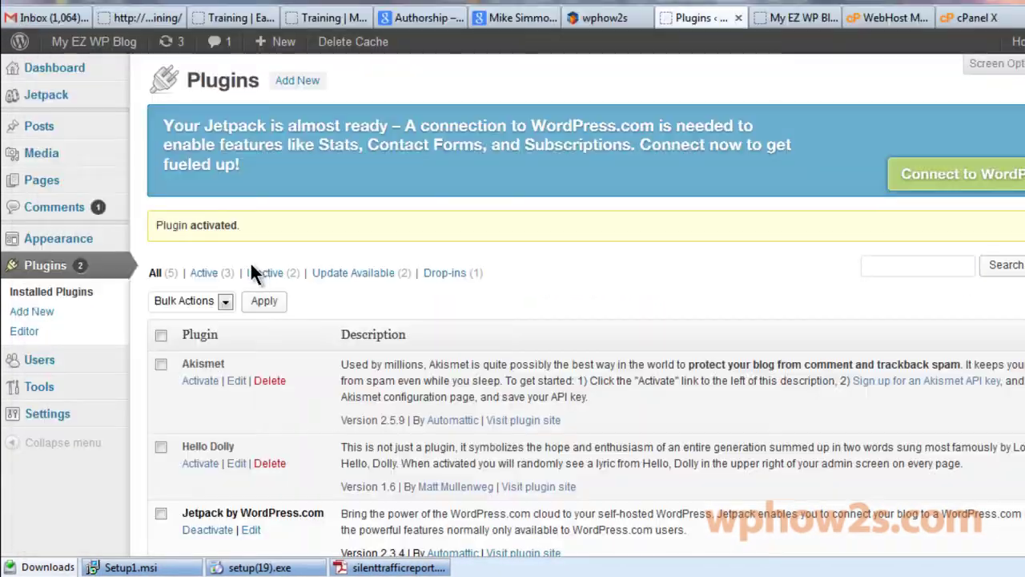
mouse_move(62, 242)
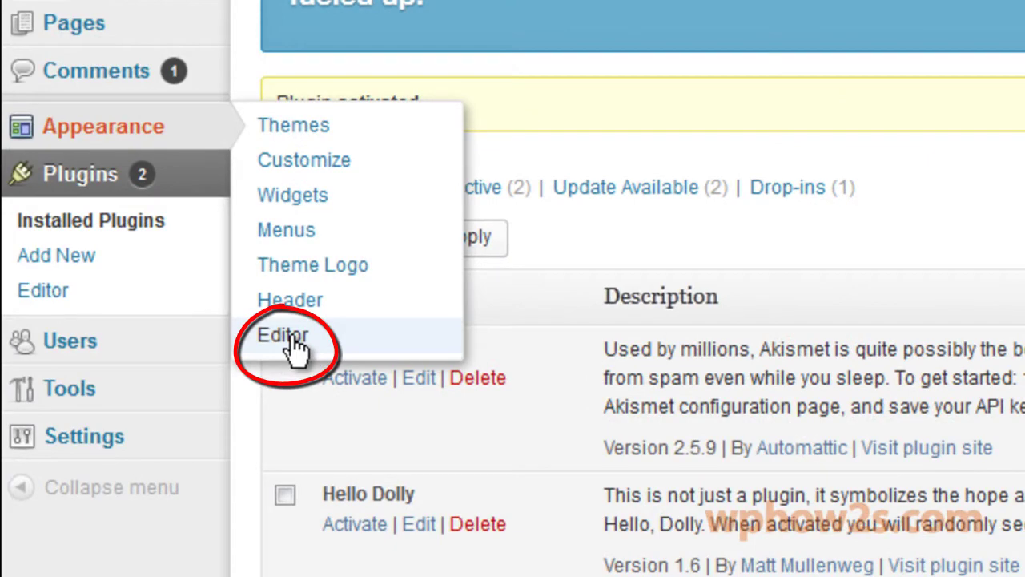
right_click(294, 338)
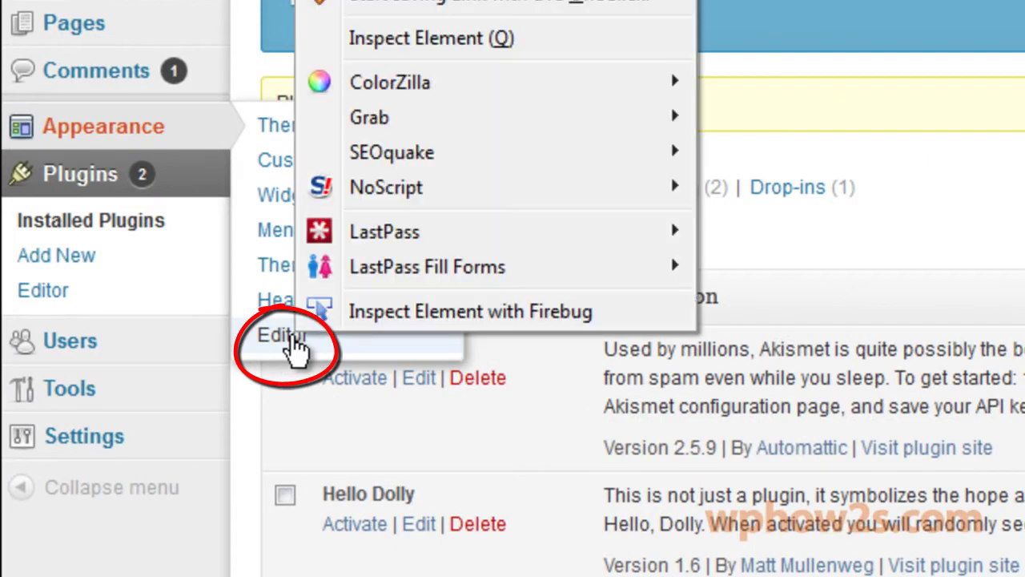
key("Escape")
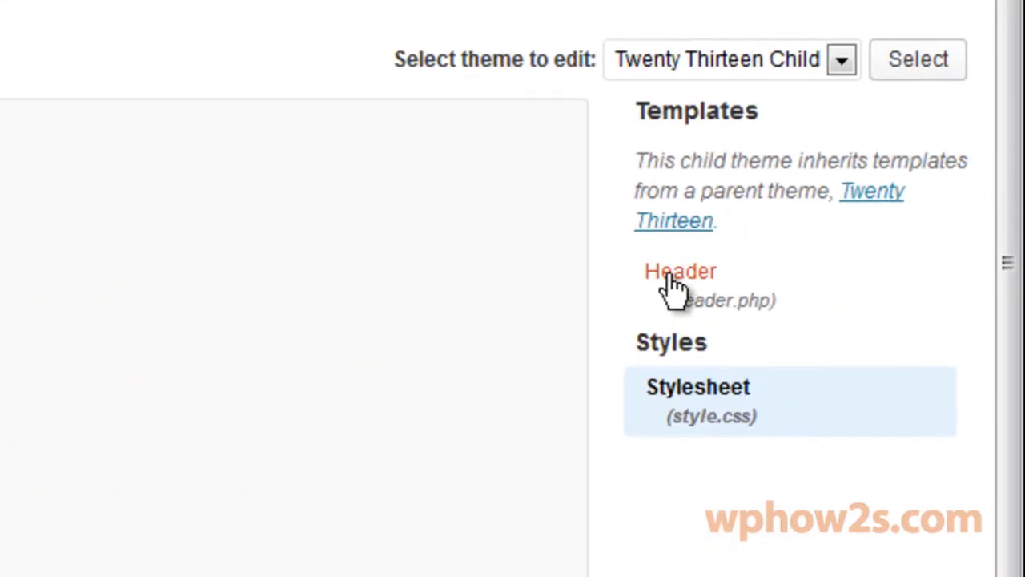
left_click(671, 277)
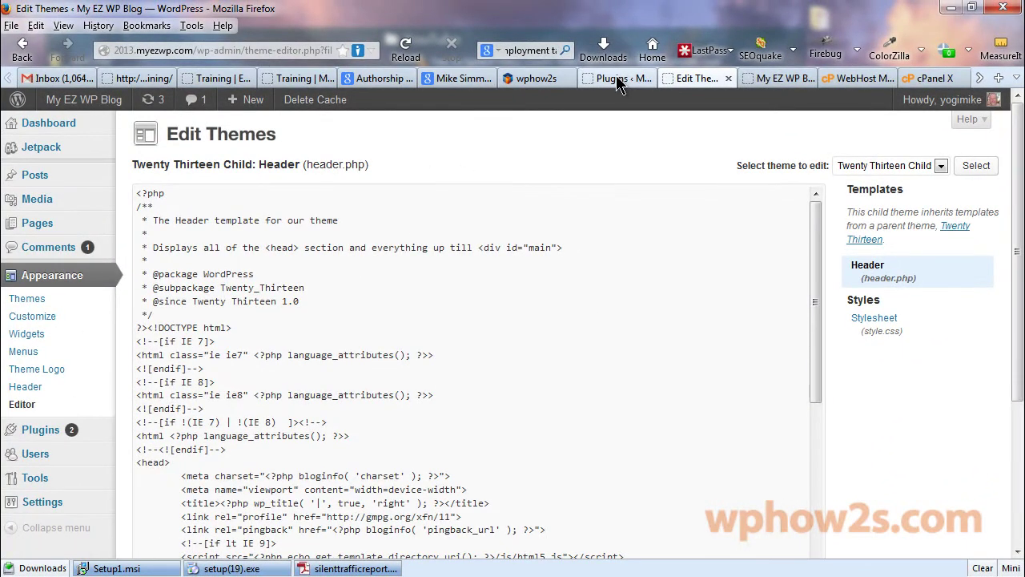
left_click(618, 80)
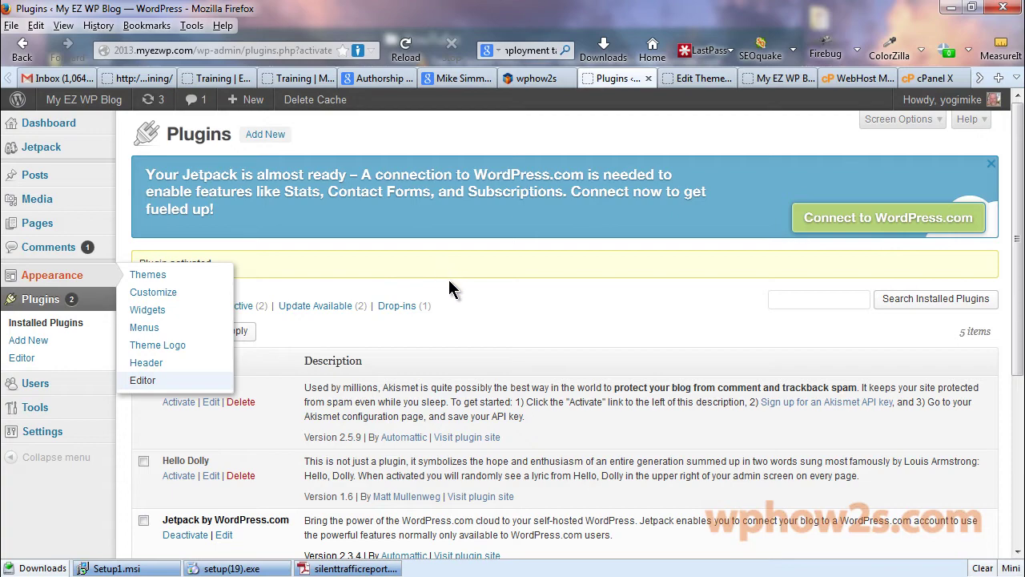
mouse_move(53, 281)
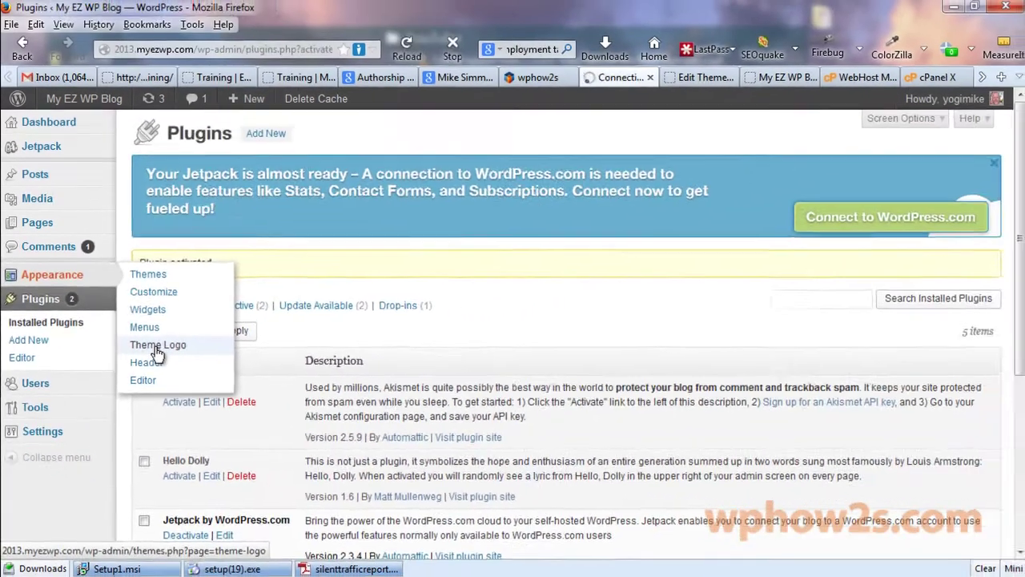
Open Appearance > Theme Logo and select its <?php theme_logo(); ?> usage snippet
left_click(352, 241)
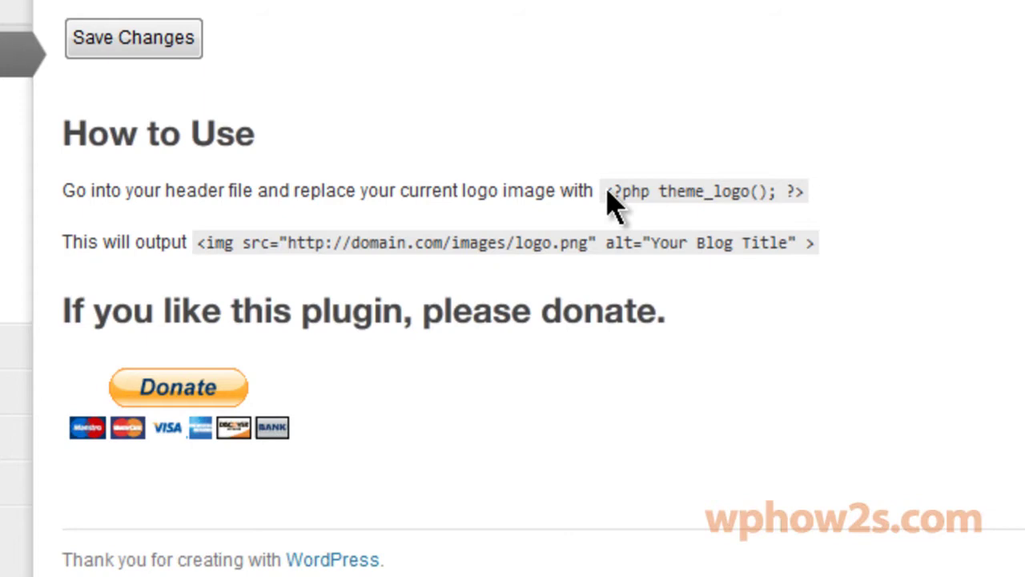
left_click_drag(607, 198, 805, 205)
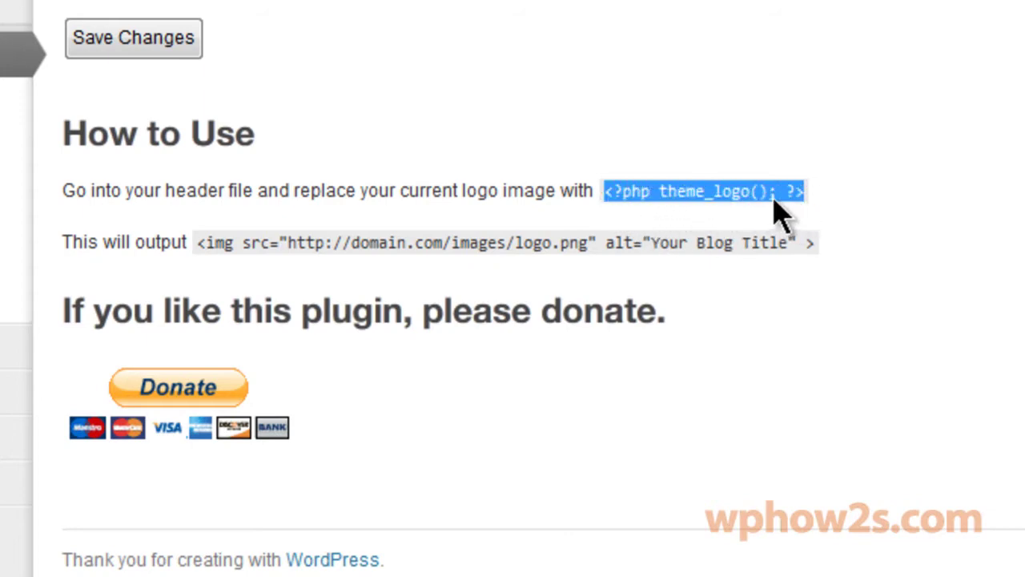
right_click(711, 196)
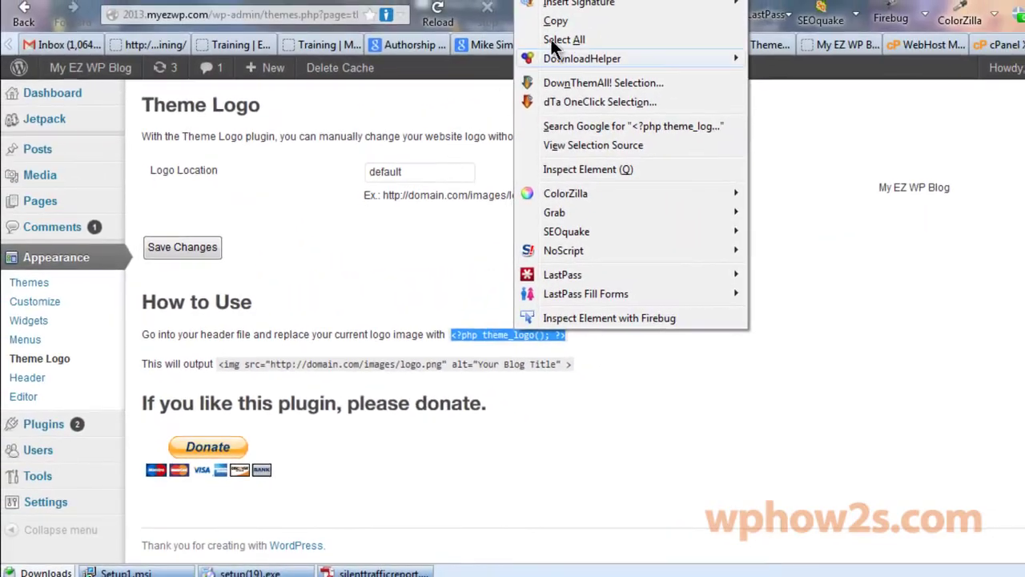
Copy the theme_logo() snippet and locate the home link in the child header.php code
left_click(555, 22)
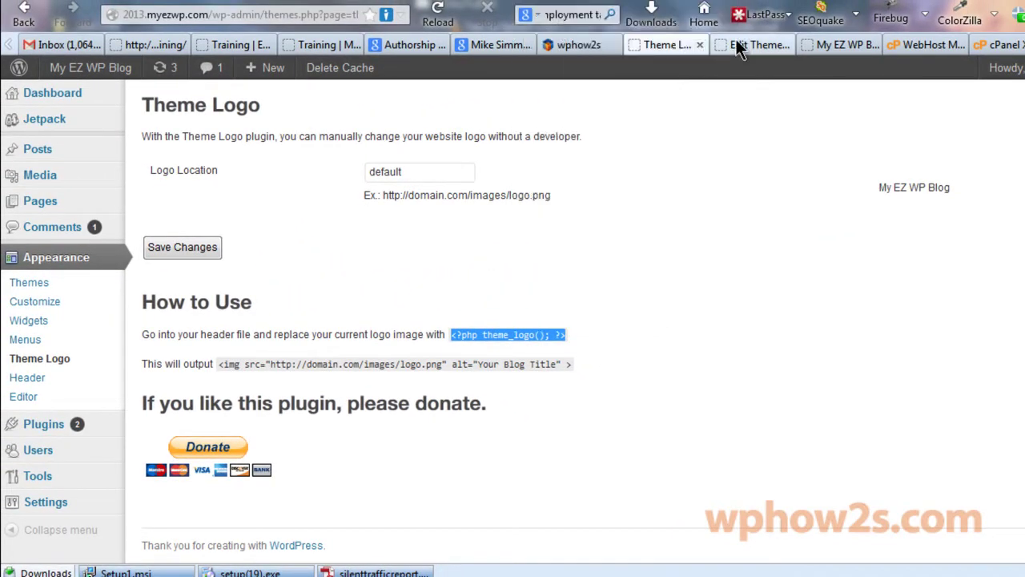
left_click(738, 46)
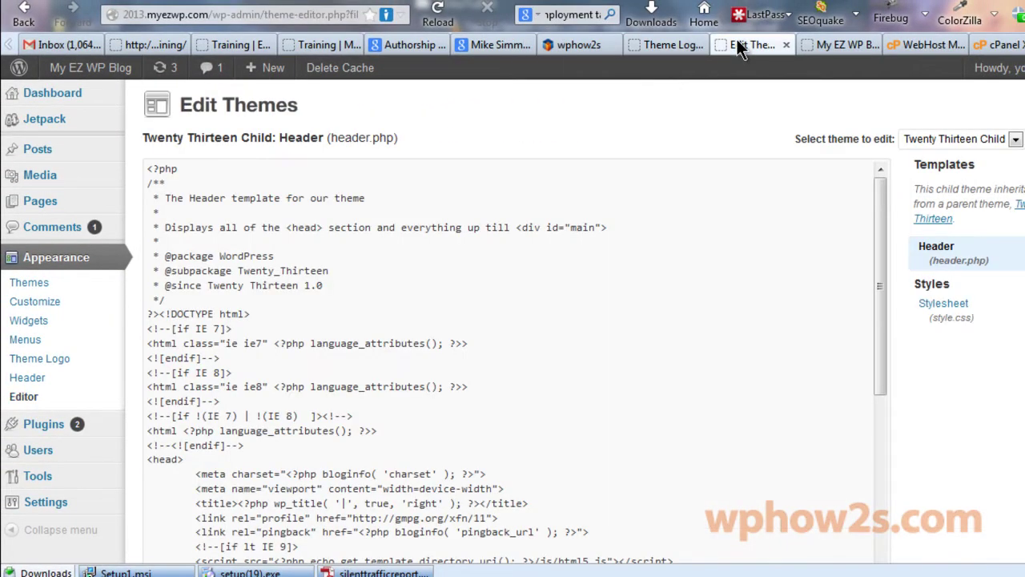
left_click(876, 202)
left_click_drag(876, 198, 875, 249)
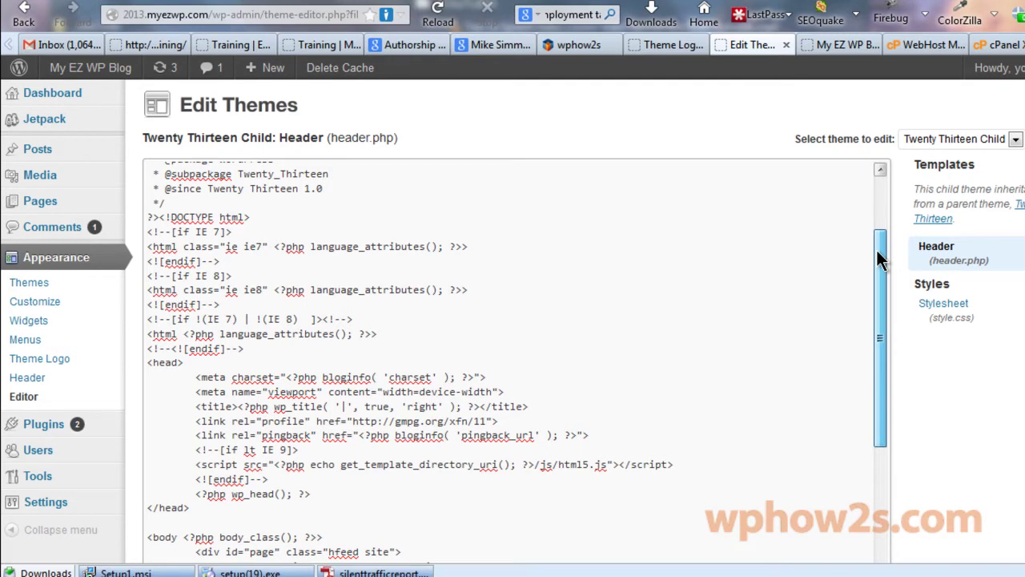
left_click_drag(876, 248, 868, 409)
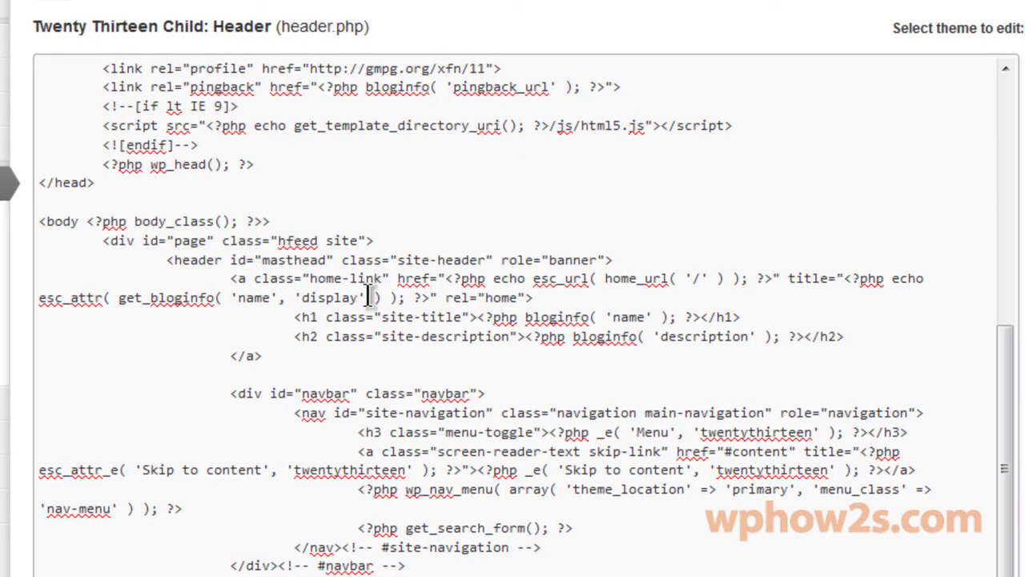
left_click_drag(443, 297, 527, 297)
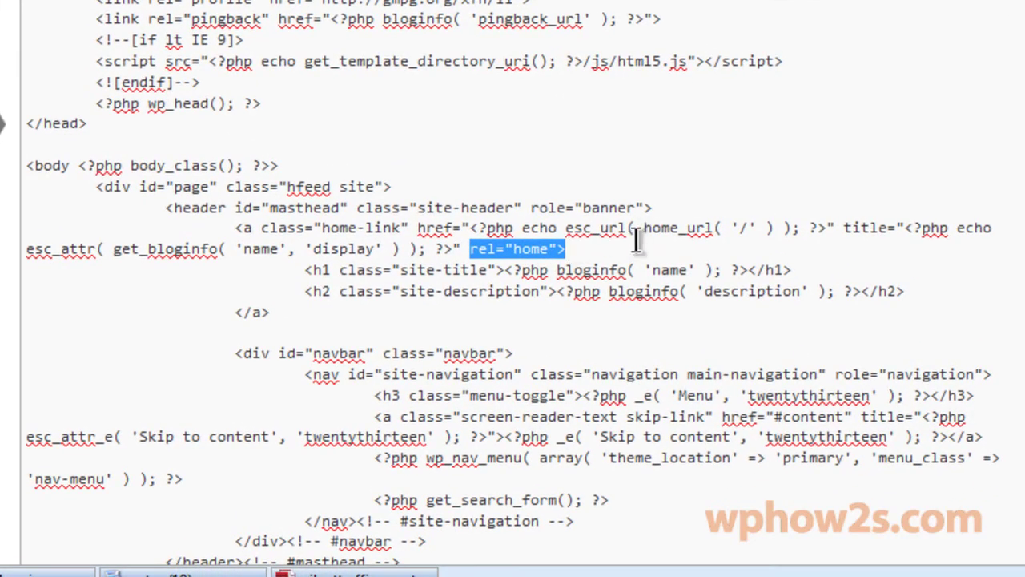
left_click(605, 281)
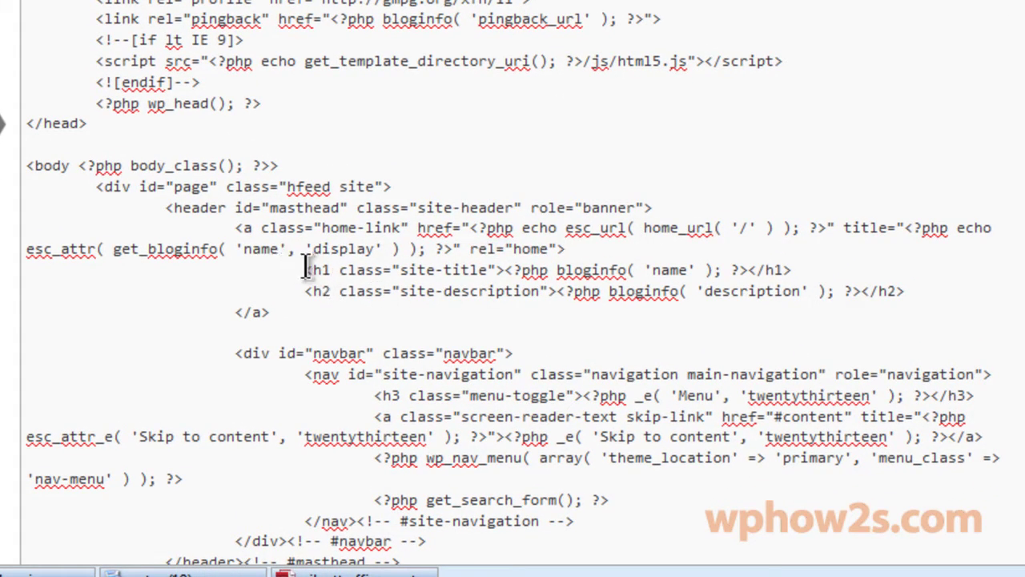
Replace the site title and description lines with the snippet and update header.php
left_click_drag(305, 270, 900, 286)
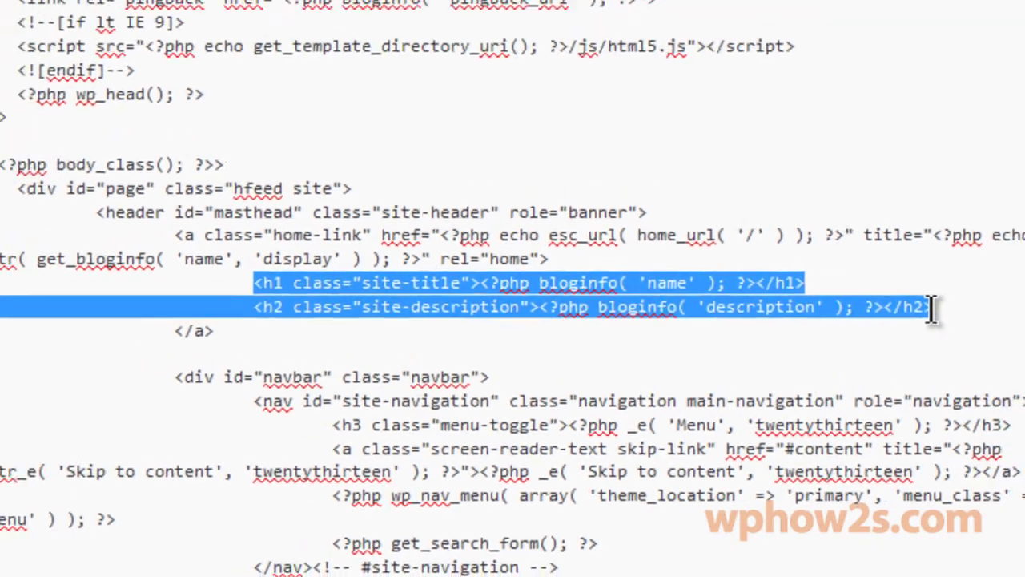
right_click(421, 305)
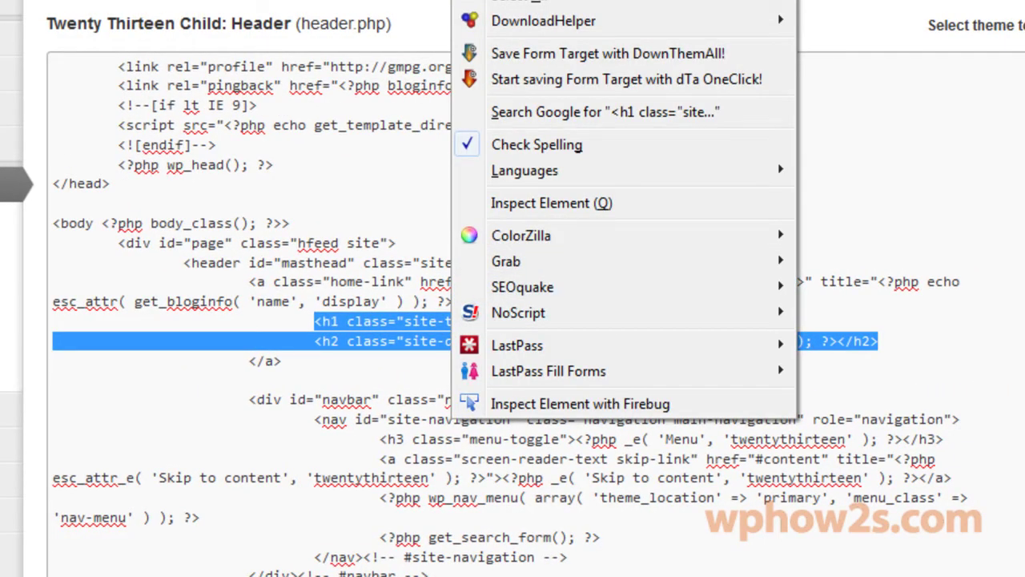
key("ctrl+v")
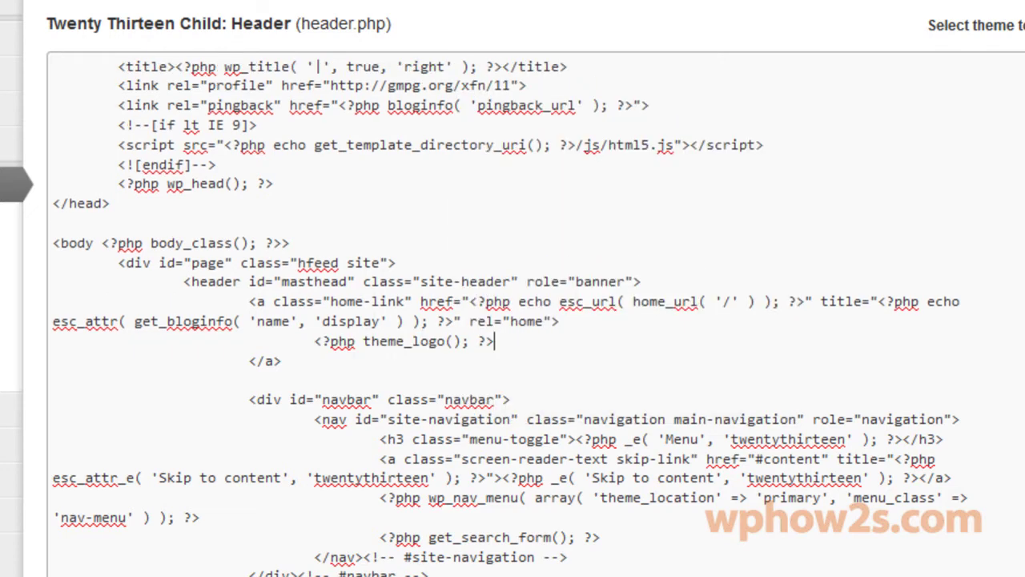
left_click_drag(316, 346, 511, 349)
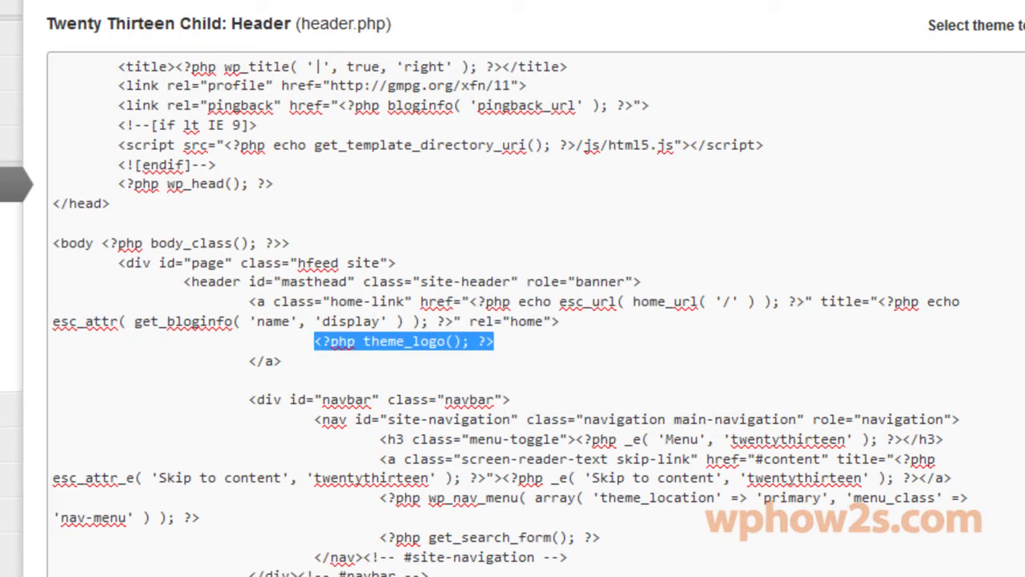
scroll(281, 478, "down", 4)
left_click(120, 464)
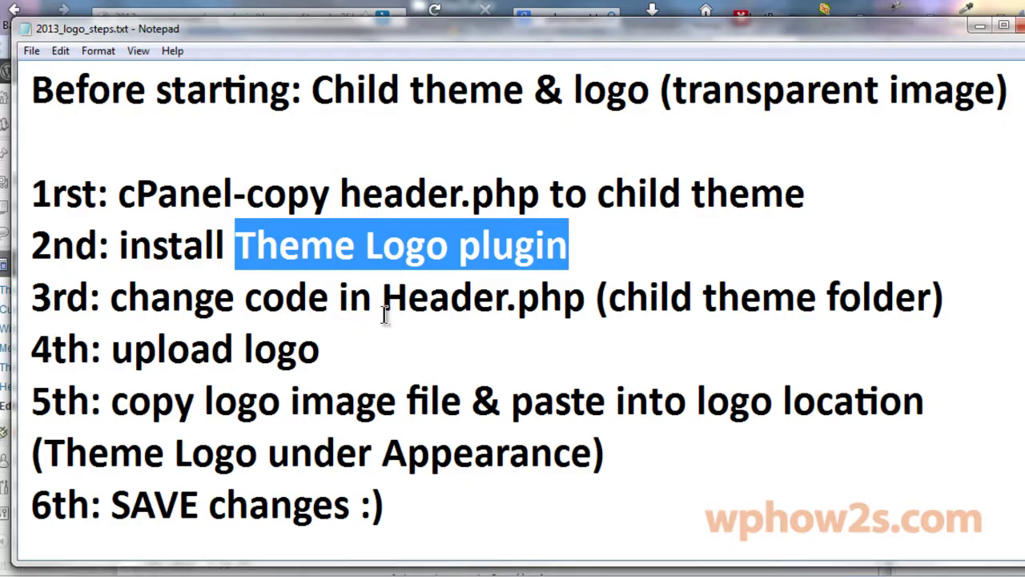
left_click(210, 316)
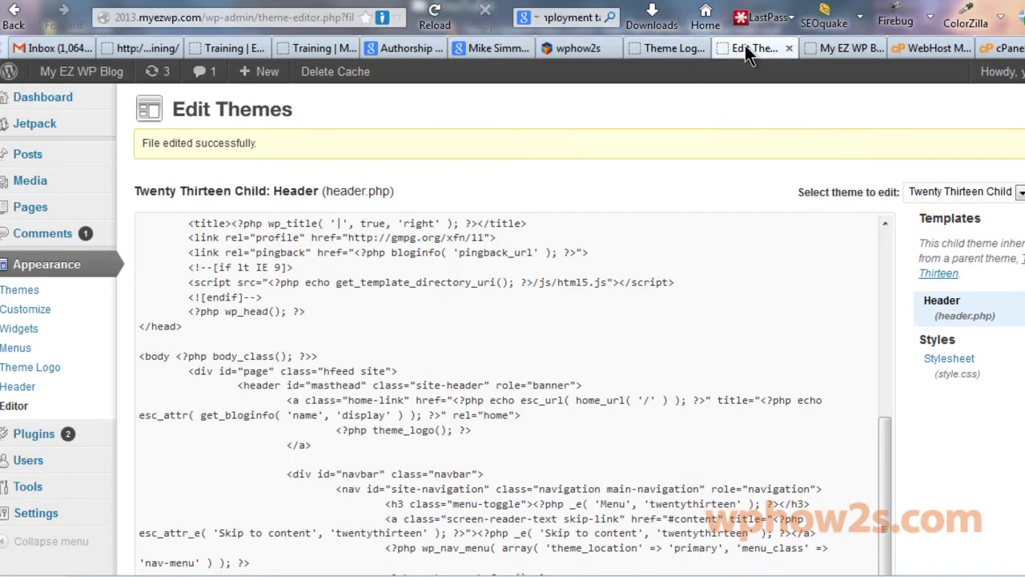
Copy the File URL of the uploaded test-logo22.png logo from its media details
mouse_move(35, 181)
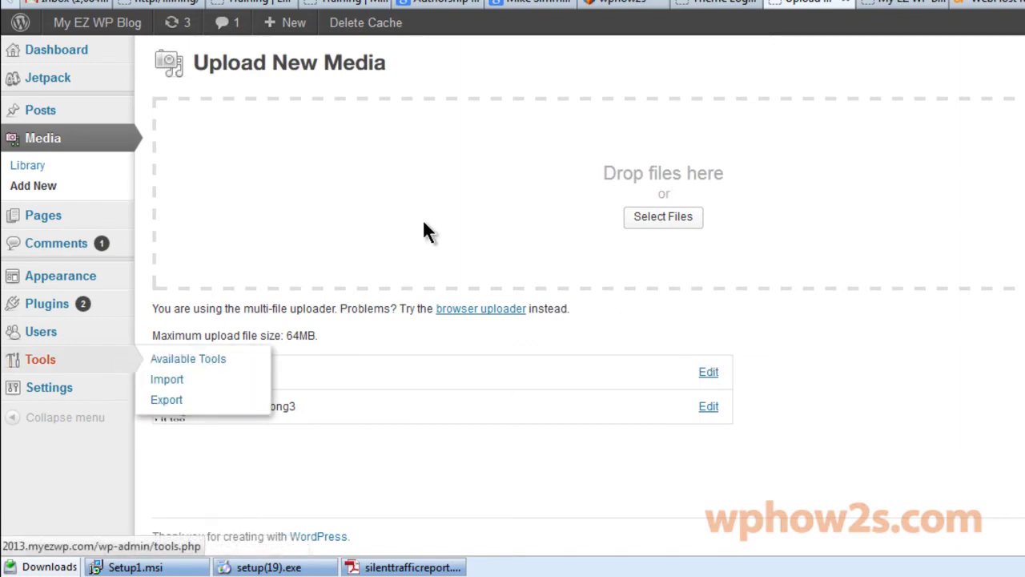
left_click(708, 373)
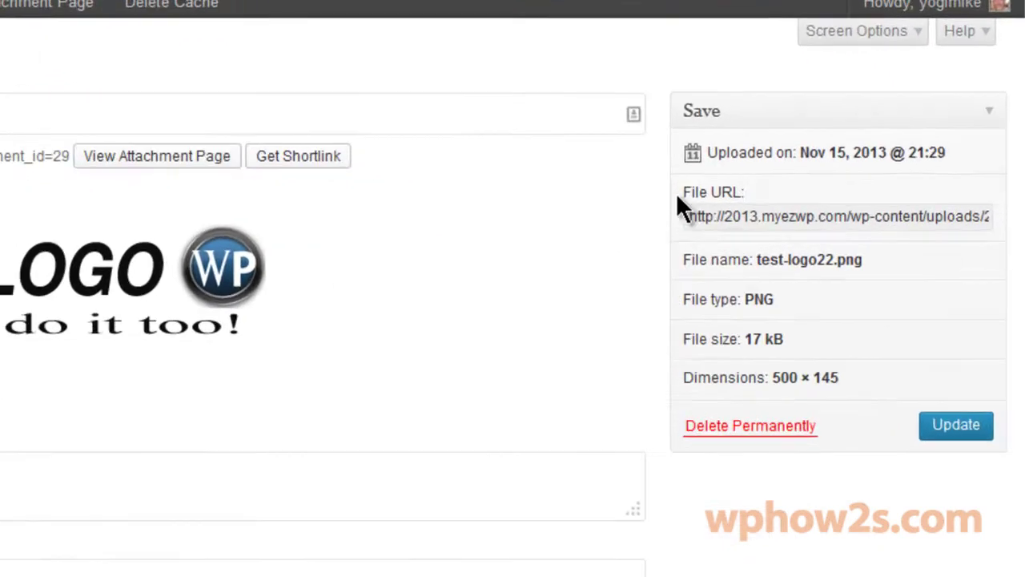
triple_click(680, 200)
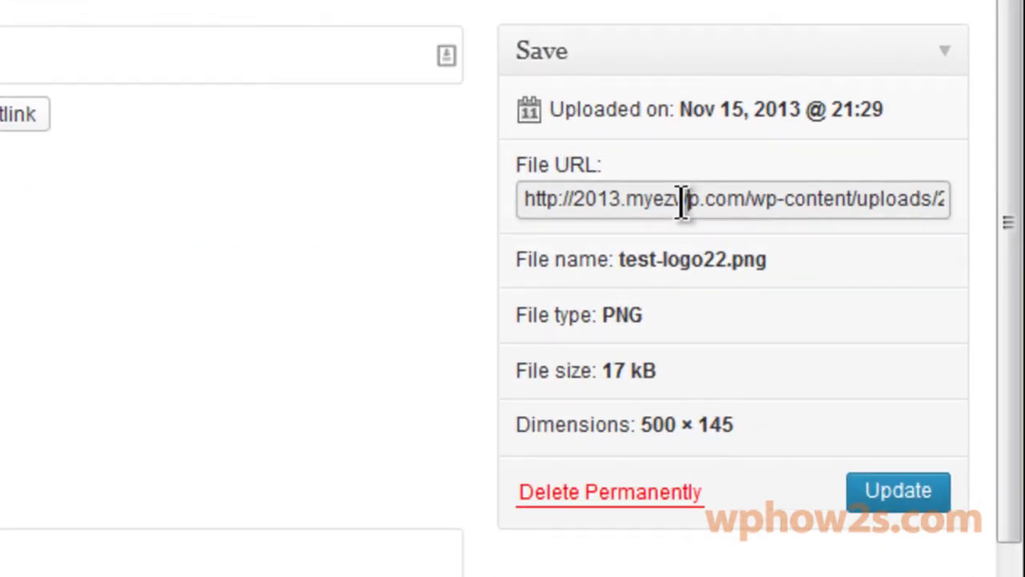
right_click(691, 195)
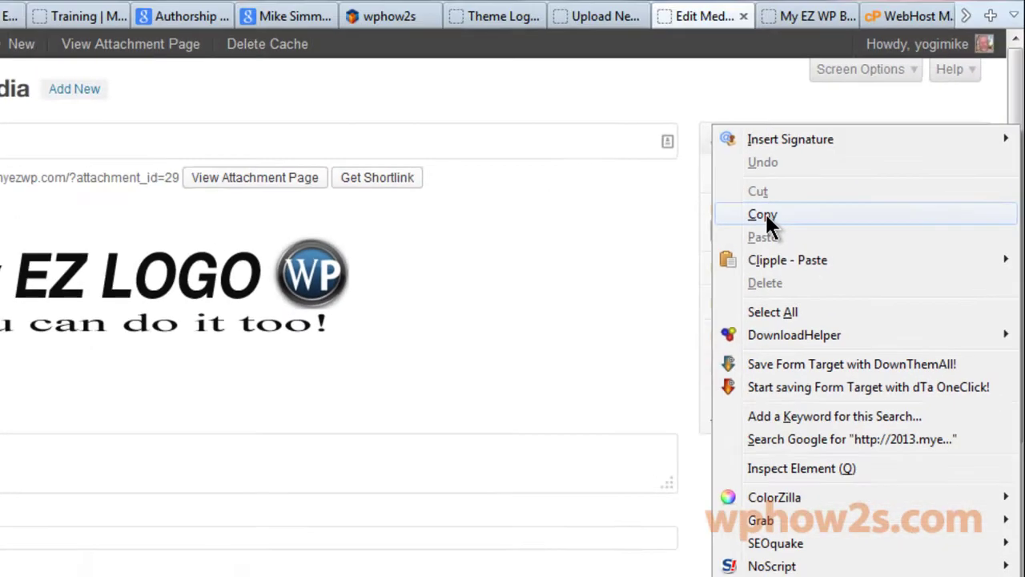
left_click(616, 186)
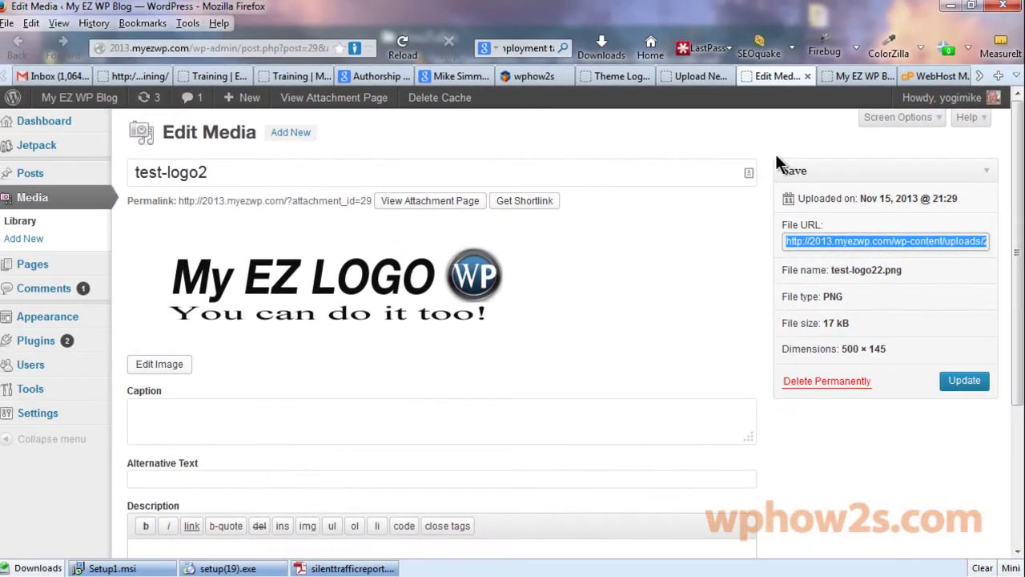
Replace 'default' in Logo Location with the copied logo URL and save changes
left_click(610, 78)
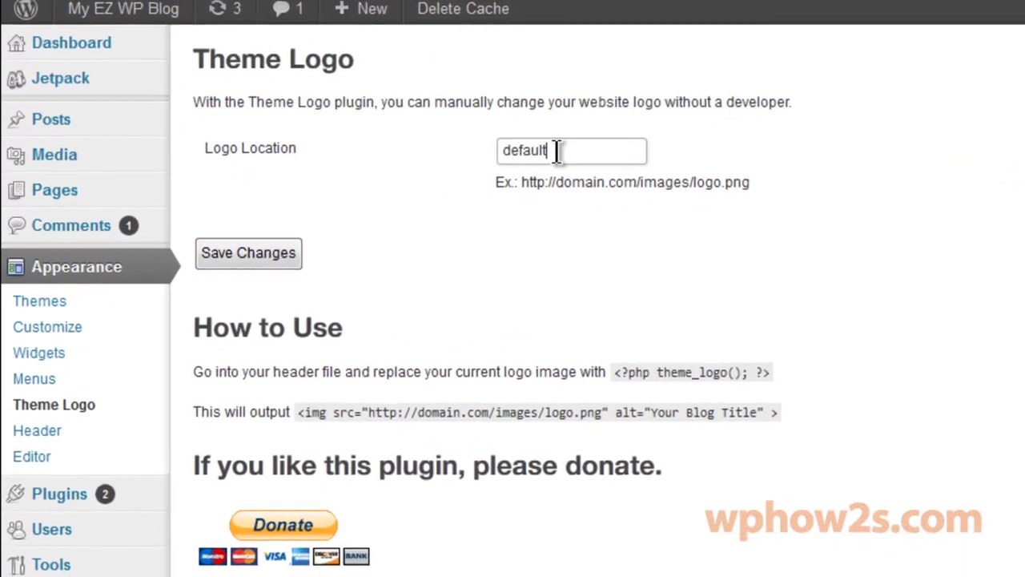
left_click_drag(377, 196, 347, 198)
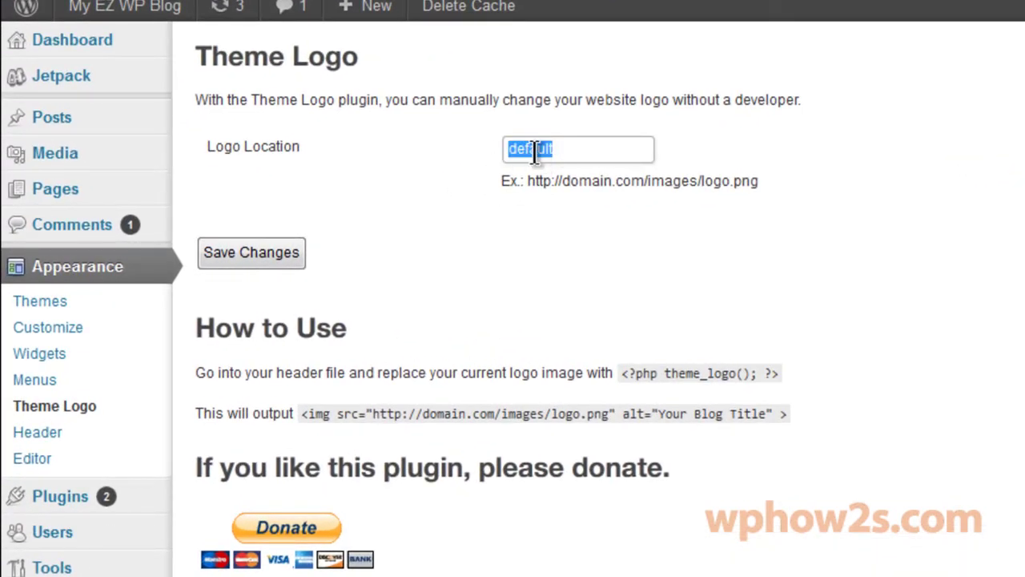
key("BackSpace")
right_click(549, 152)
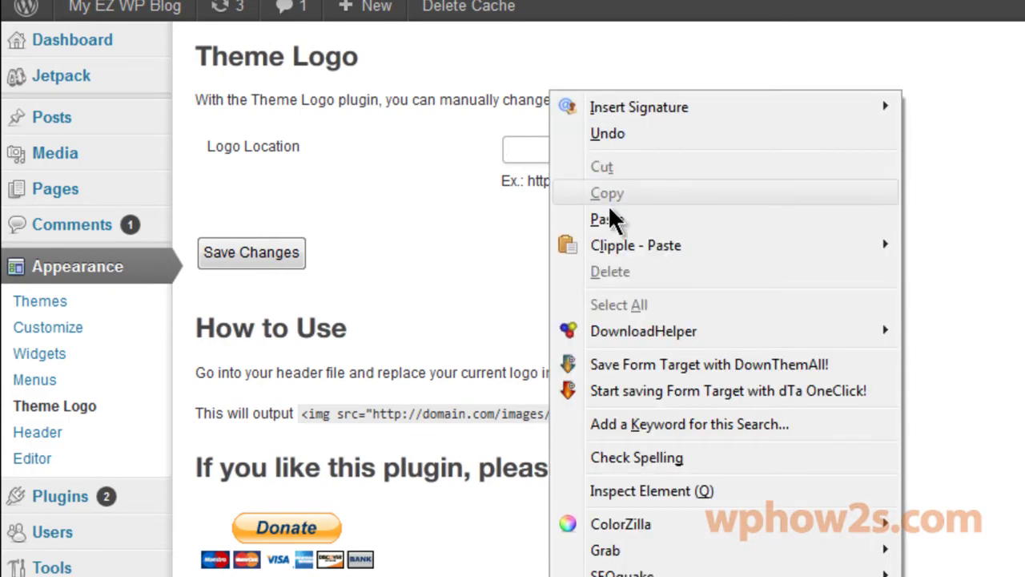
left_click(613, 219)
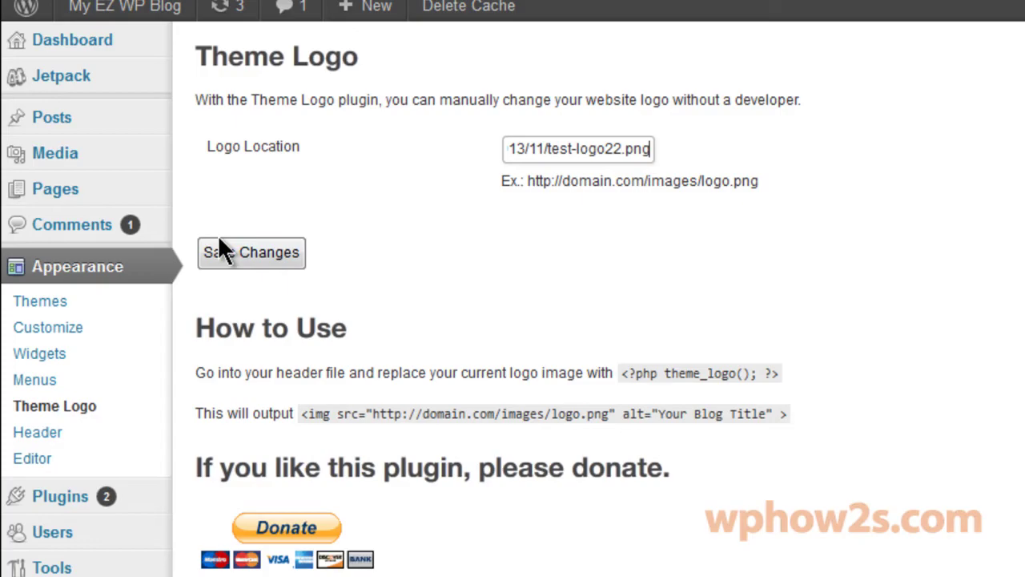
left_click(242, 250)
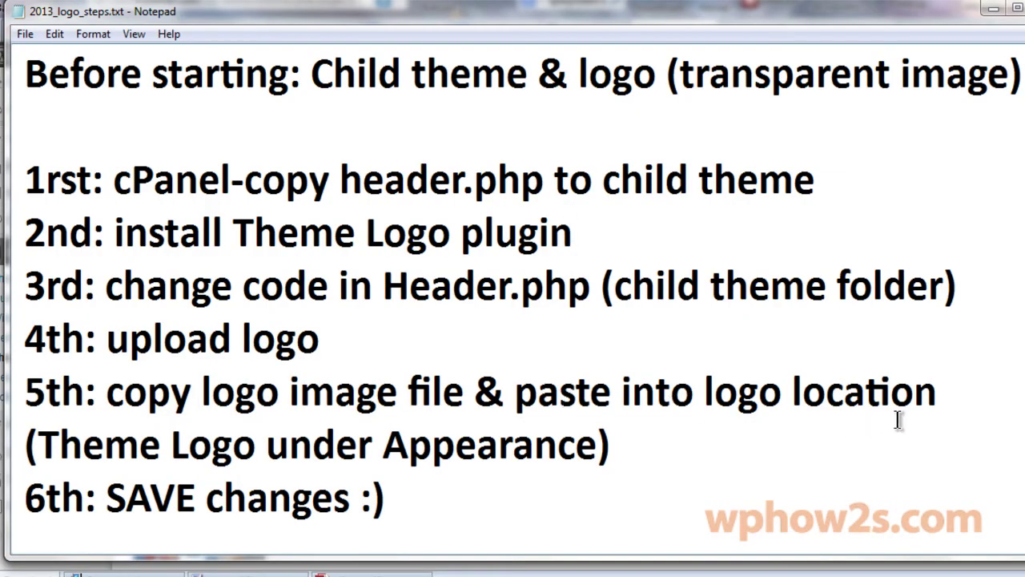
Reload the My EZ WP Blog front page so its header shows the My EZ LOGO image
left_click(996, 16)
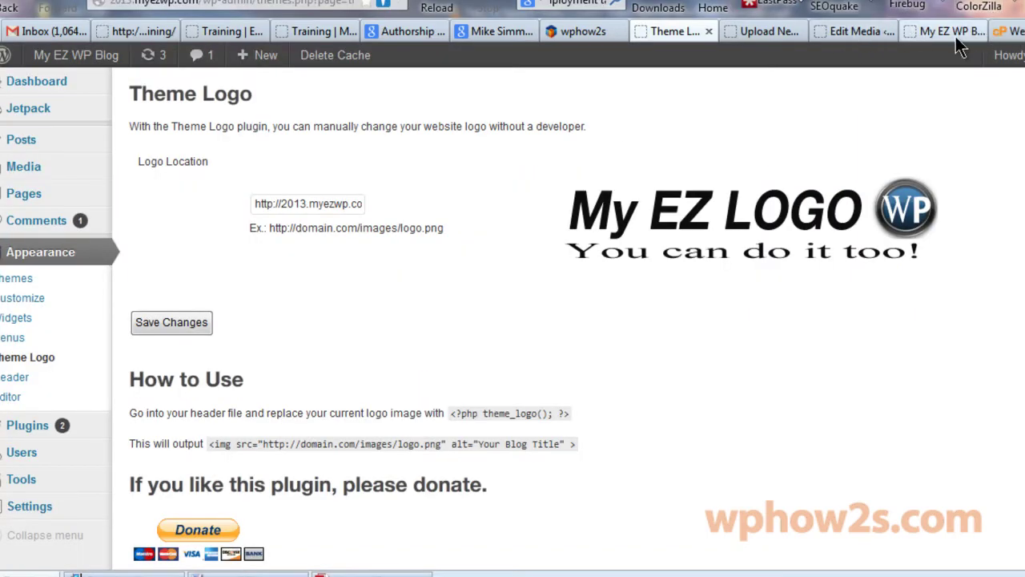
left_click(956, 36)
right_click(983, 36)
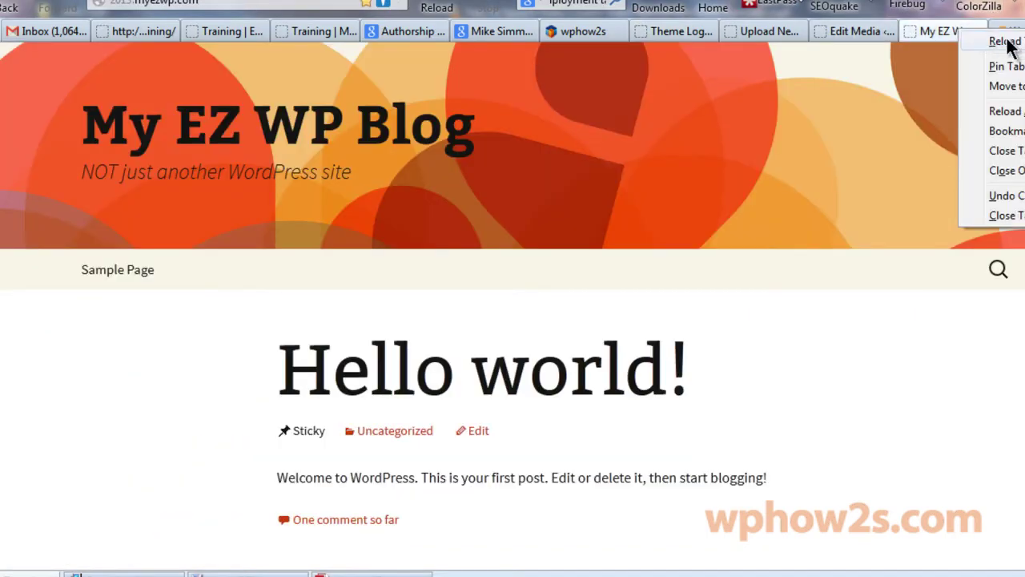
left_click(1007, 39)
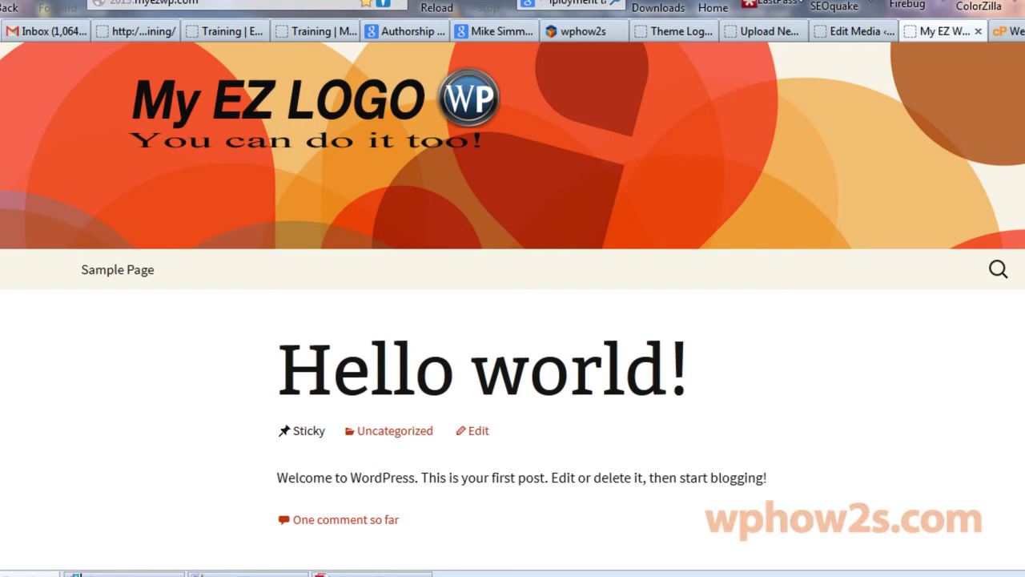
key("alt+Tab")
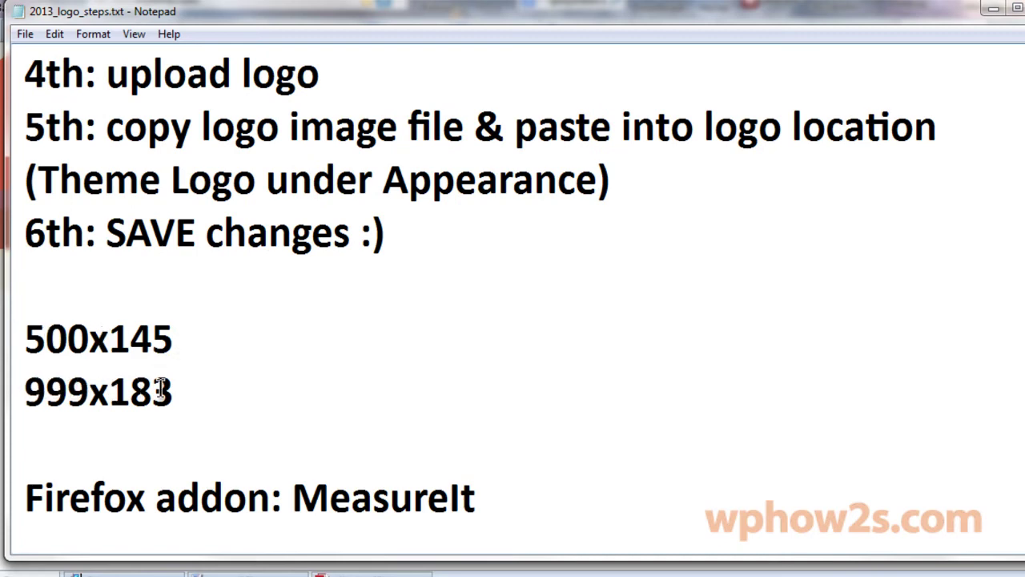
Copy the File URL of the wider test-logo-big_long31.png from the media page
left_click(1001, 8)
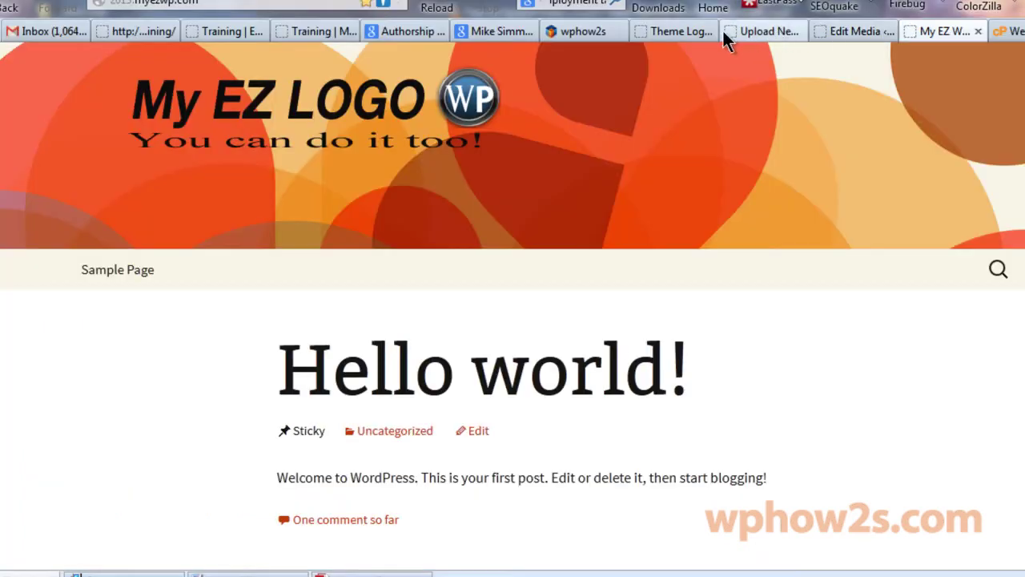
left_click(661, 34)
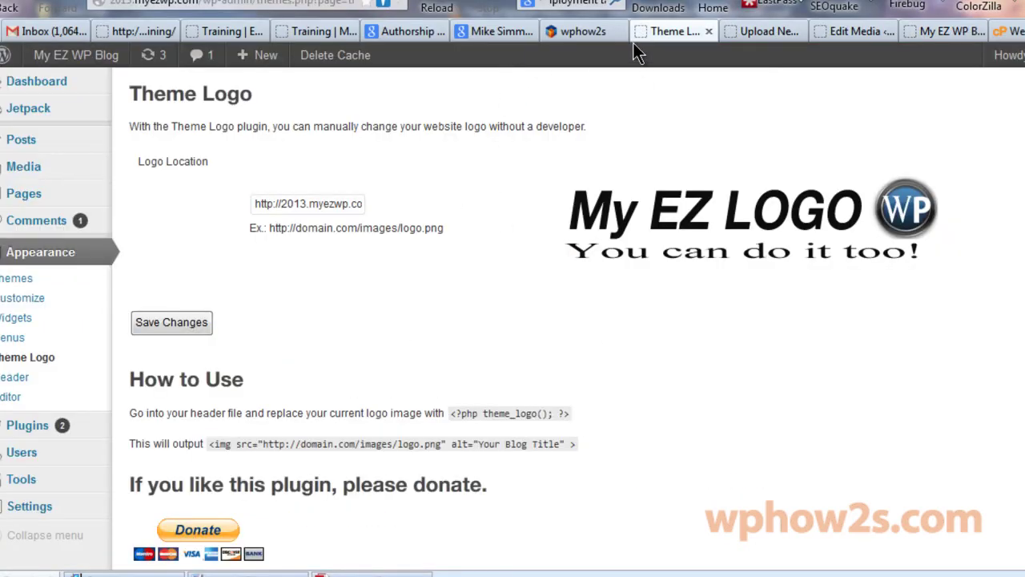
left_click(762, 31)
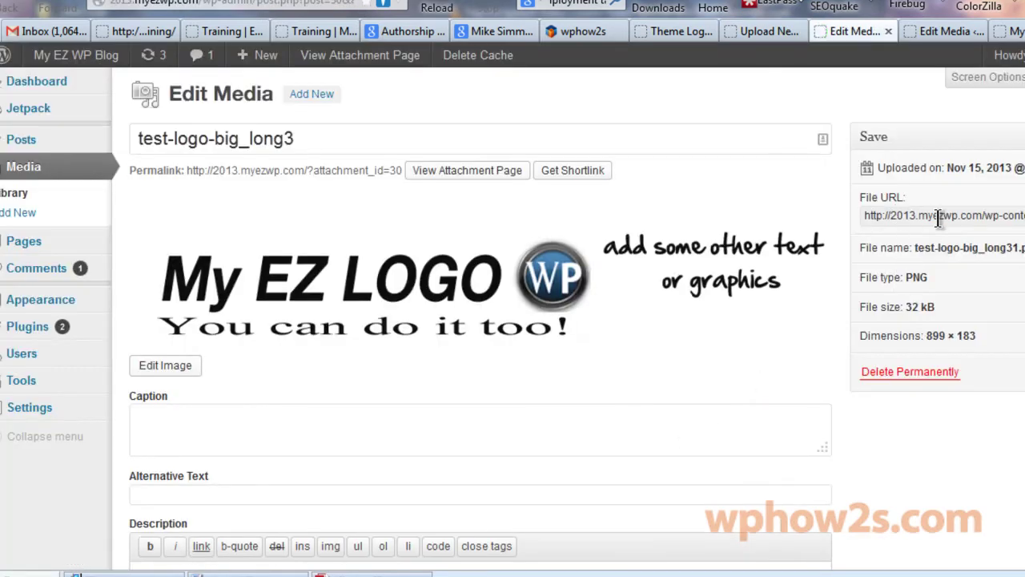
triple_click(946, 215)
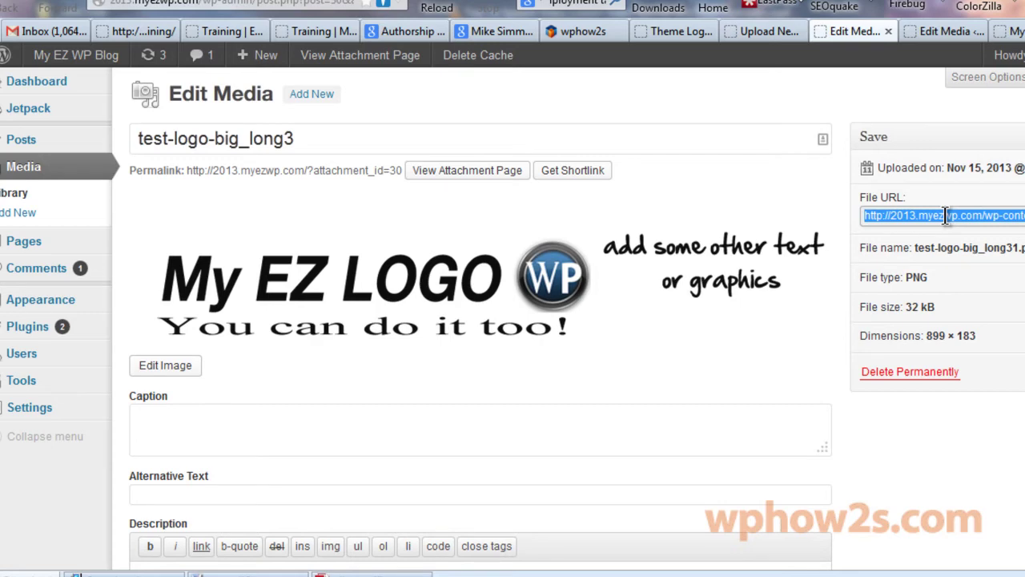
right_click(946, 215)
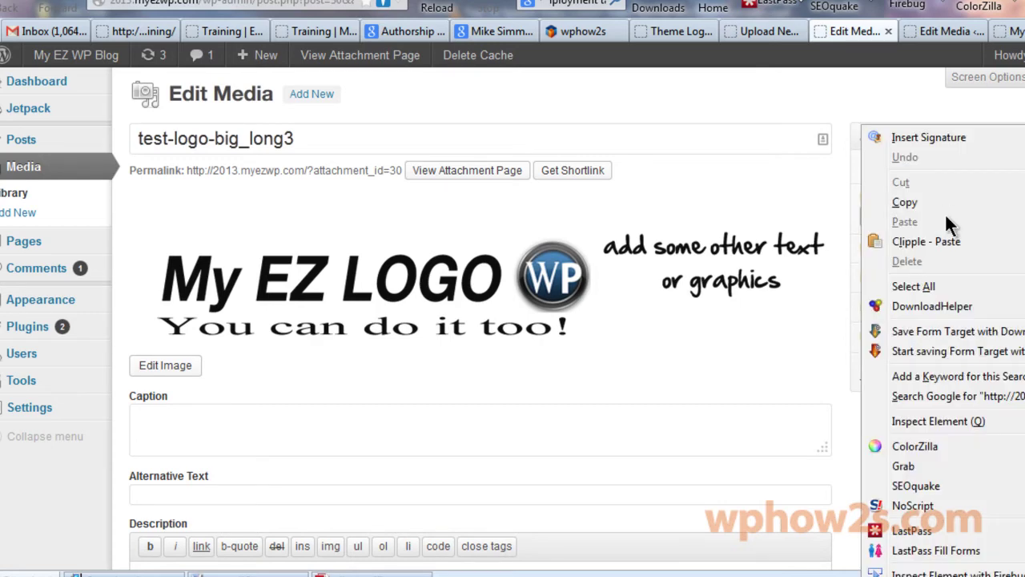
left_click(905, 202)
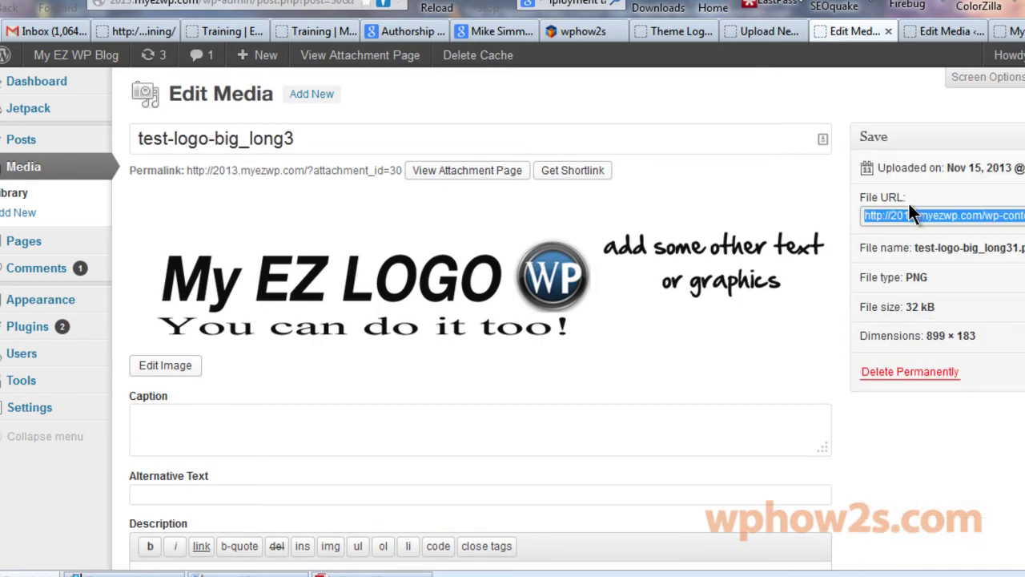
Paste the wider logo's URL into Theme Logo's Logo Location and save the changes
left_click(665, 34)
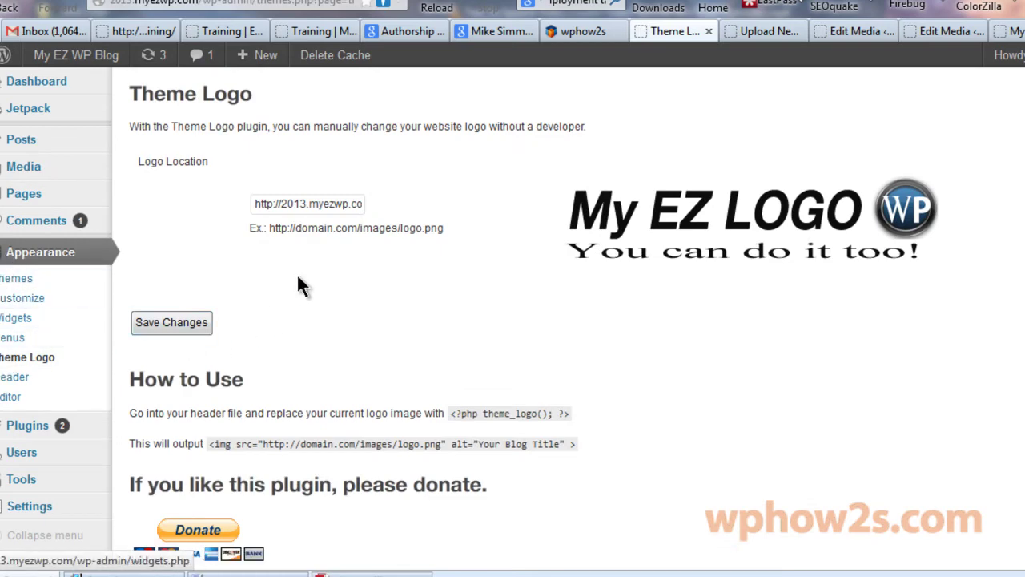
triple_click(304, 198)
right_click(304, 198)
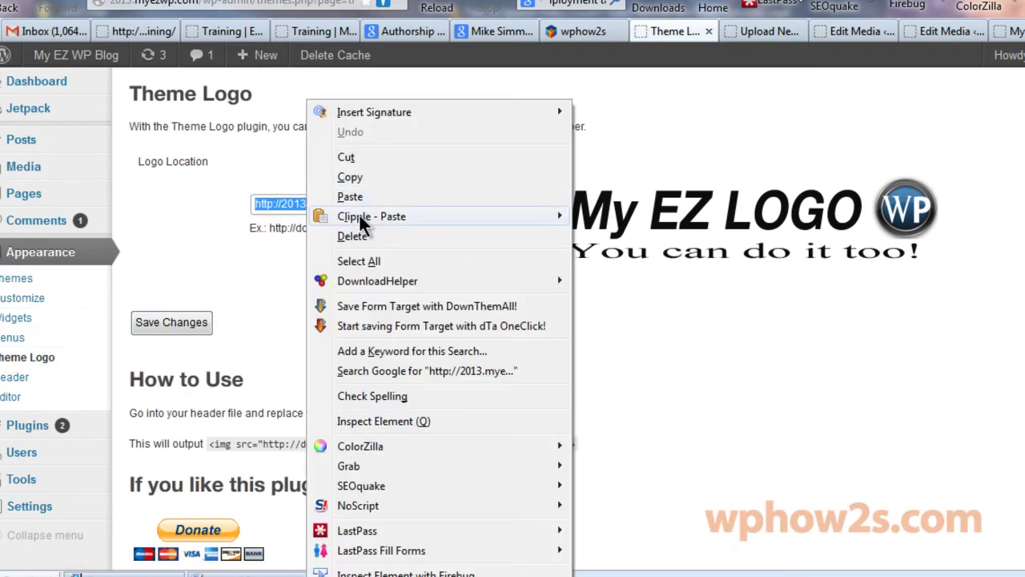
left_click(373, 197)
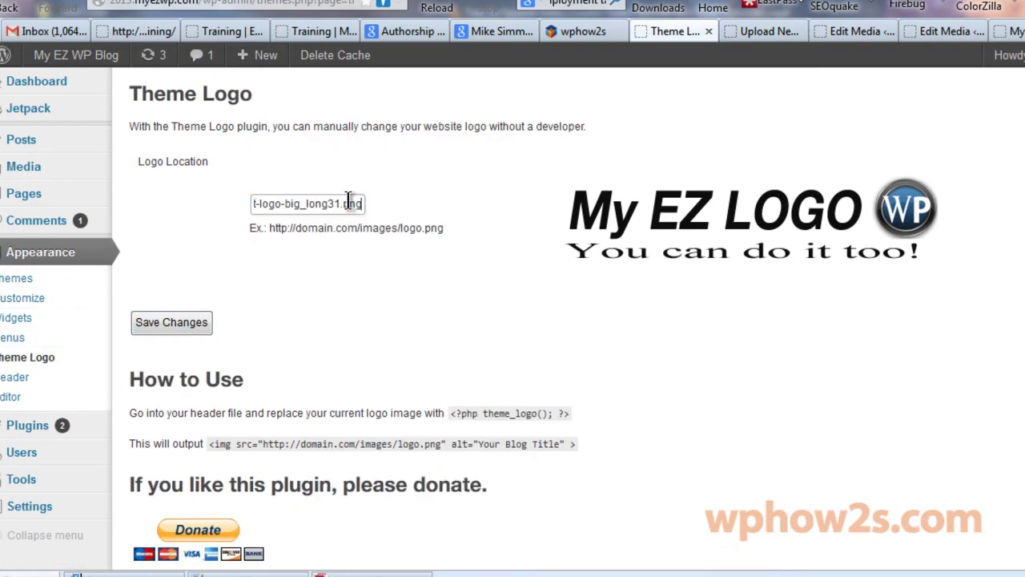
left_click(169, 324)
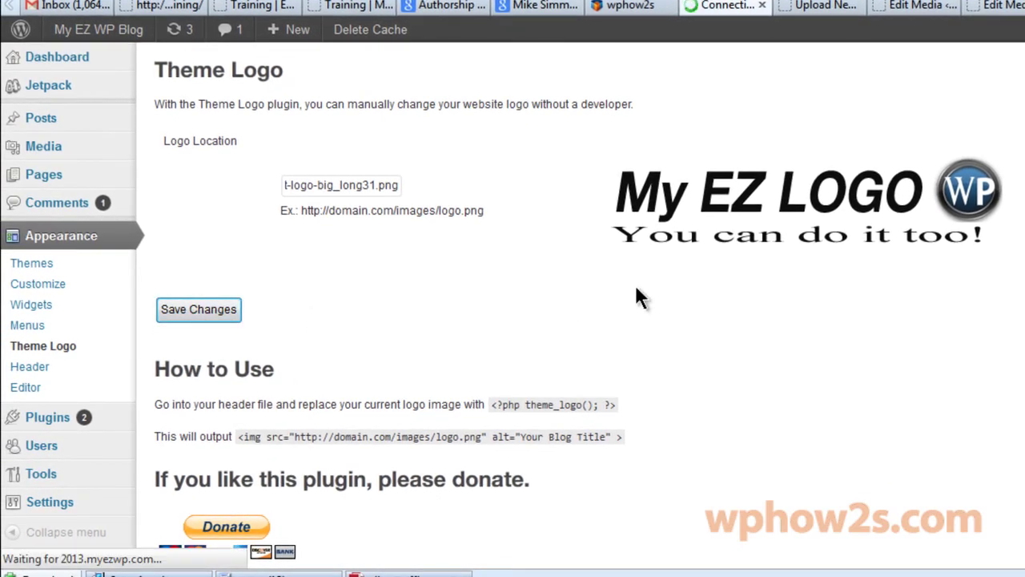
Reload the blog front page to view the wider logo in the header
left_click(809, 5)
right_click(817, 3)
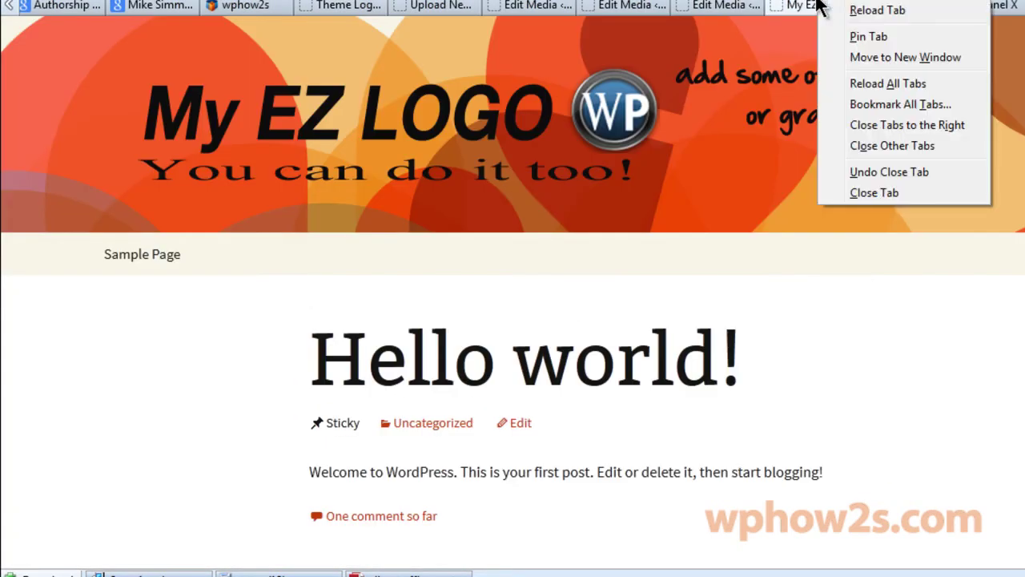
left_click(874, 10)
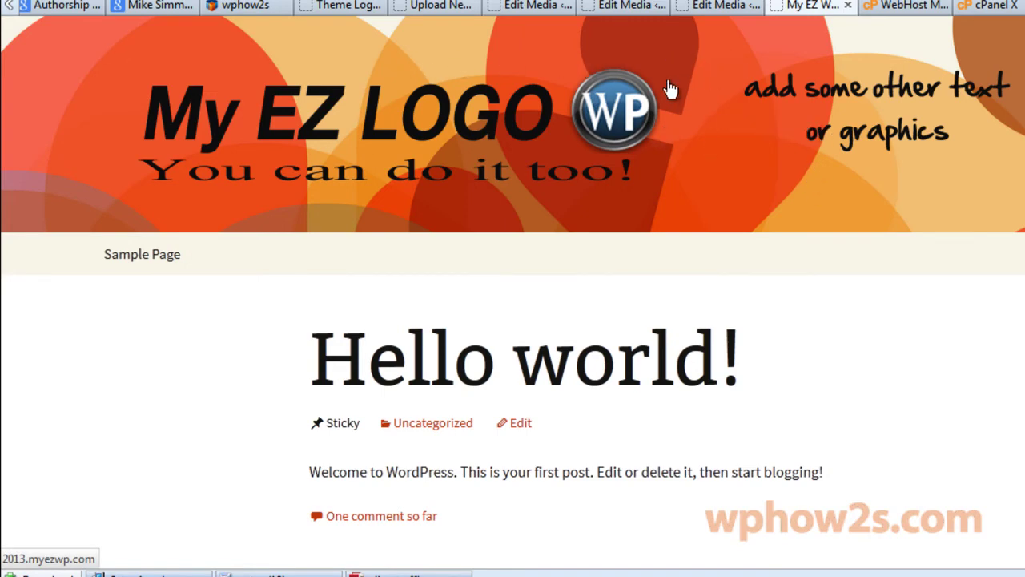
left_click(436, 5)
Remove the orange header image under Appearance > Header and save, leaving a white header background
mouse_move(13, 291)
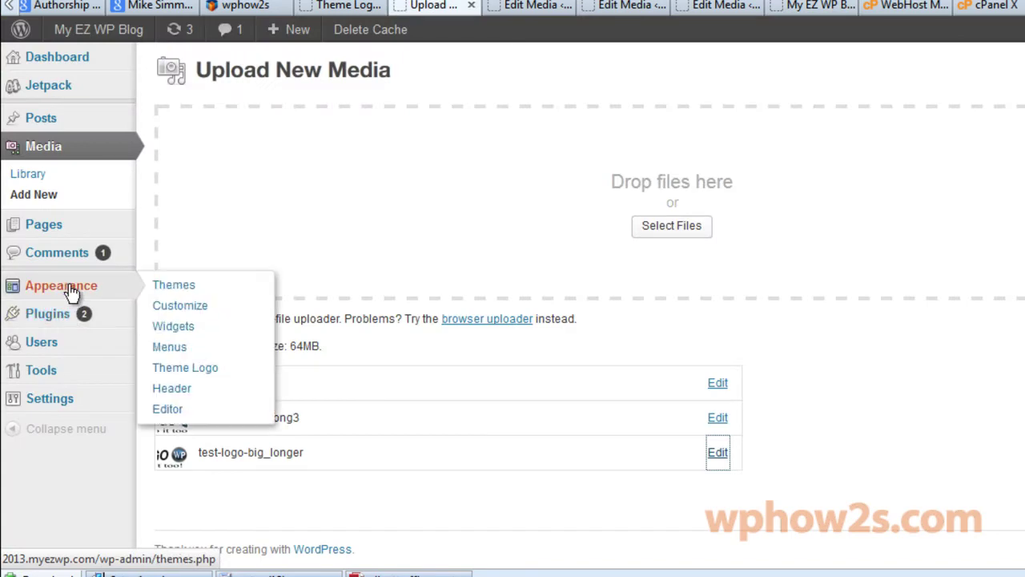
left_click(174, 388)
scroll(568, 194, "down", 5)
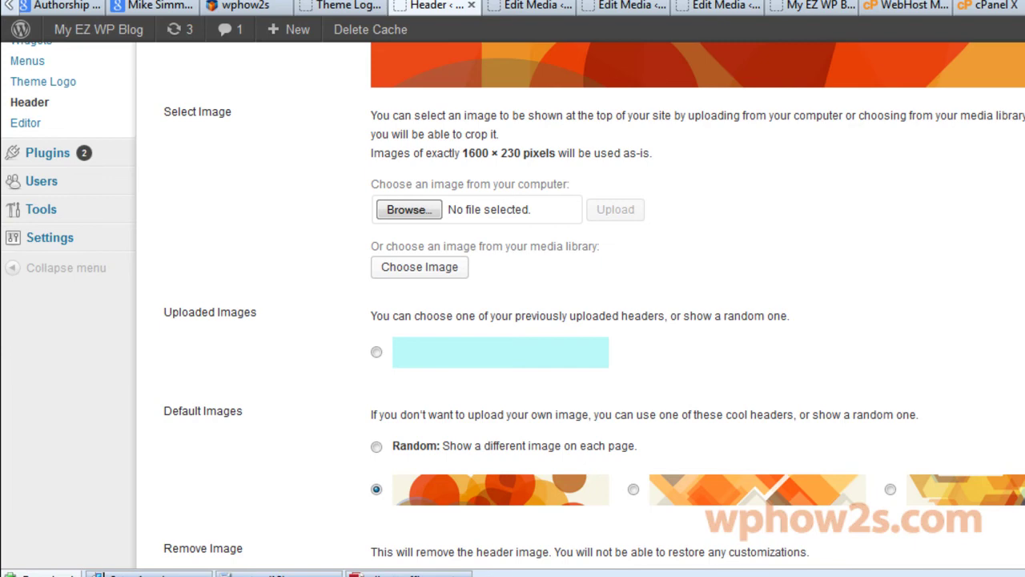
scroll(558, 178, "down", 5)
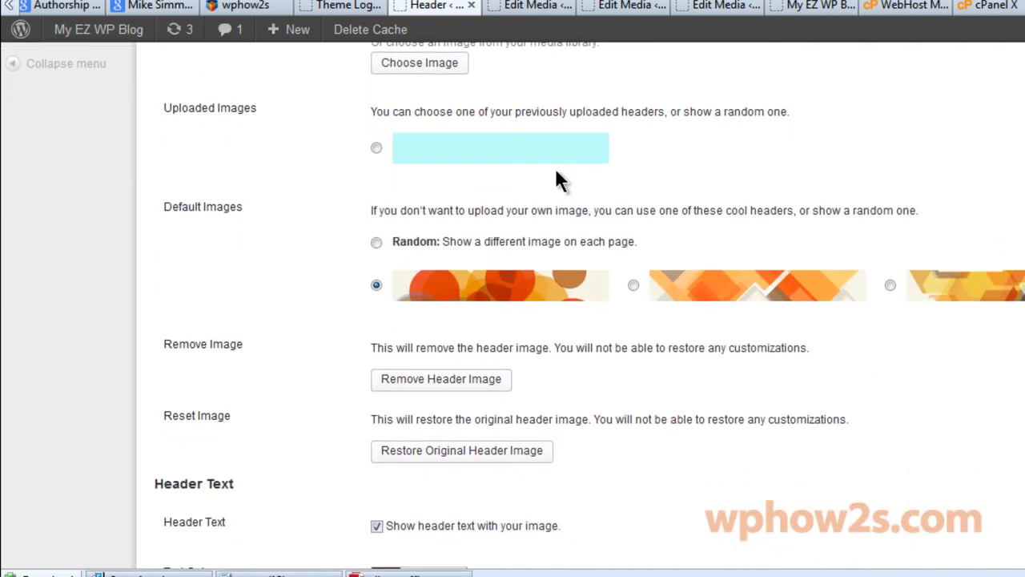
scroll(496, 226, "up", 6)
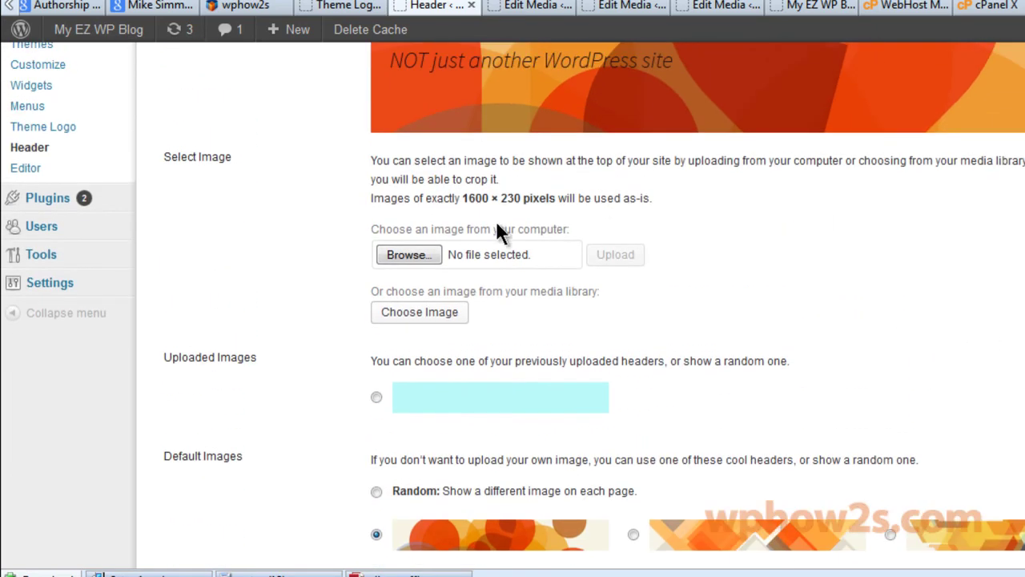
scroll(512, 304, "down", 7)
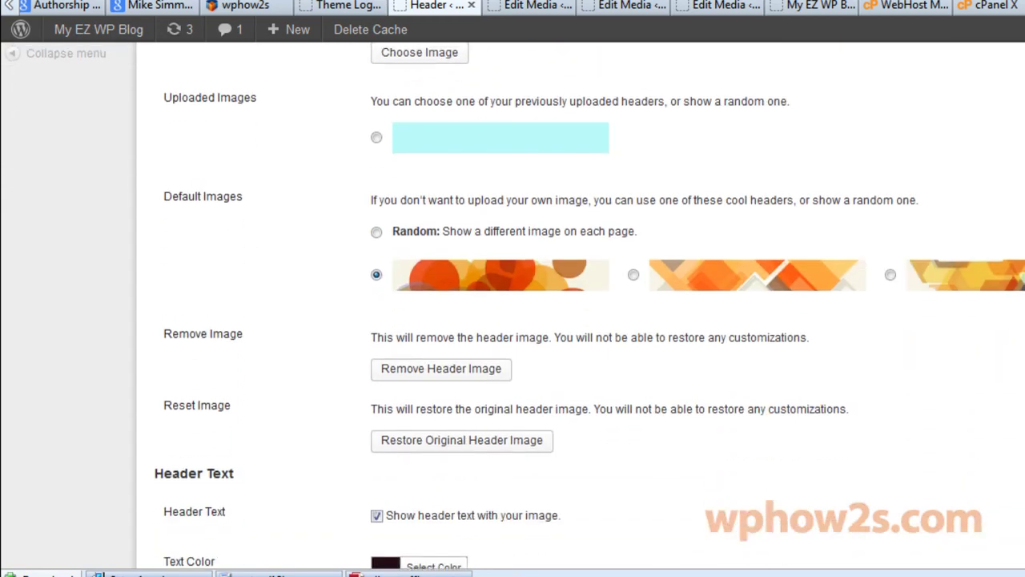
scroll(512, 304, "up", 2)
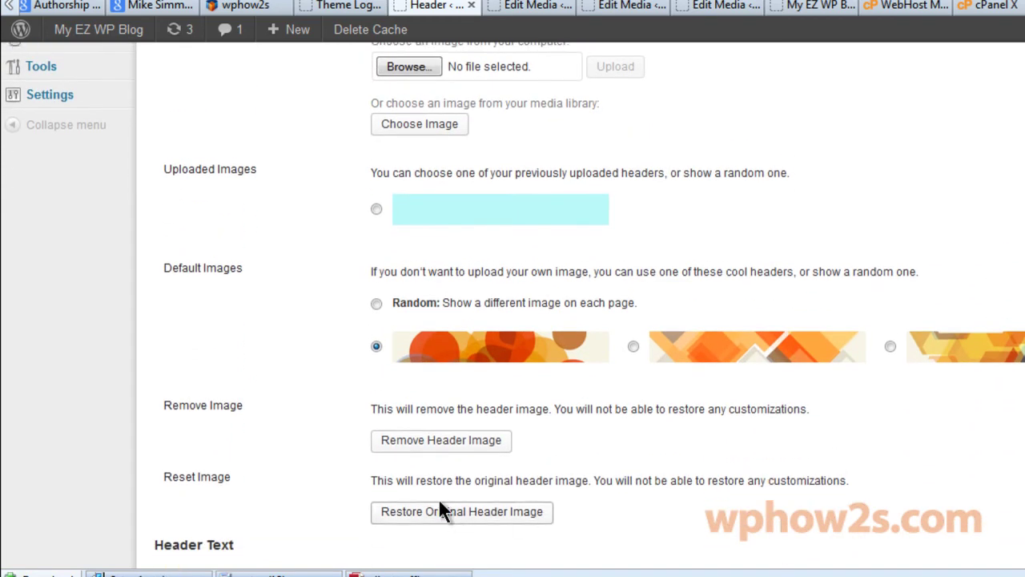
left_click(436, 444)
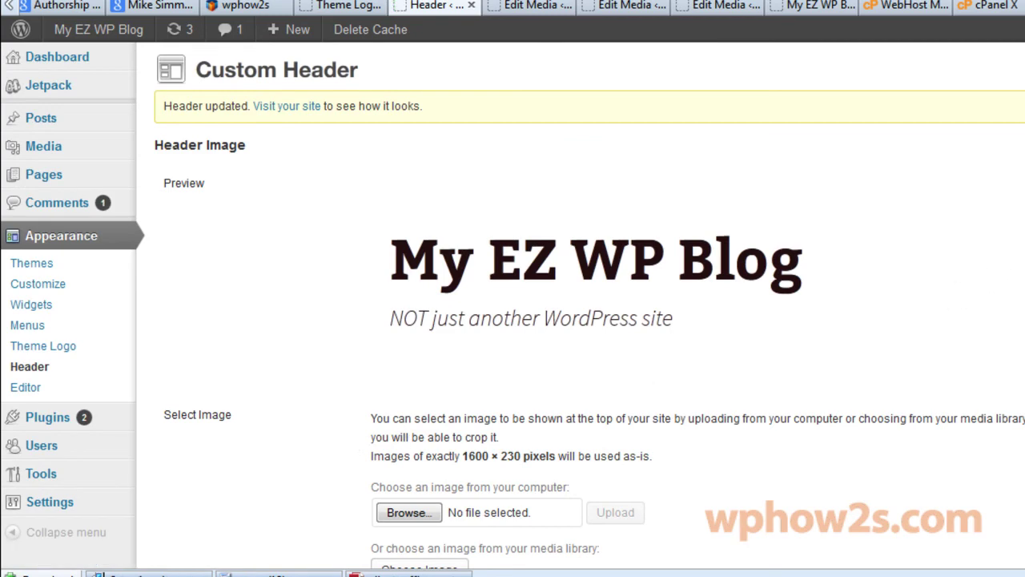
scroll(350, 425, "down", 10)
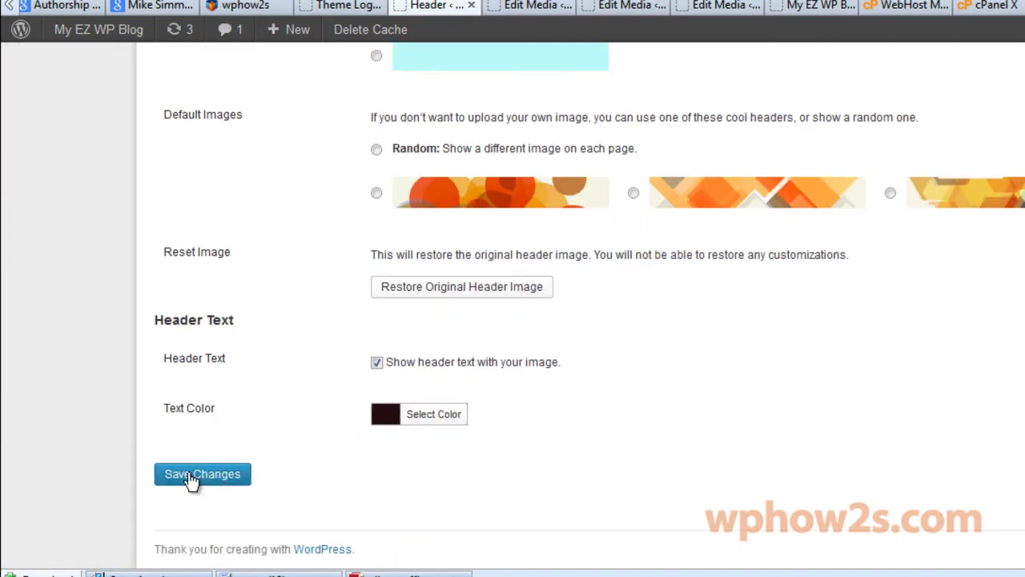
left_click(190, 476)
left_click(841, 7)
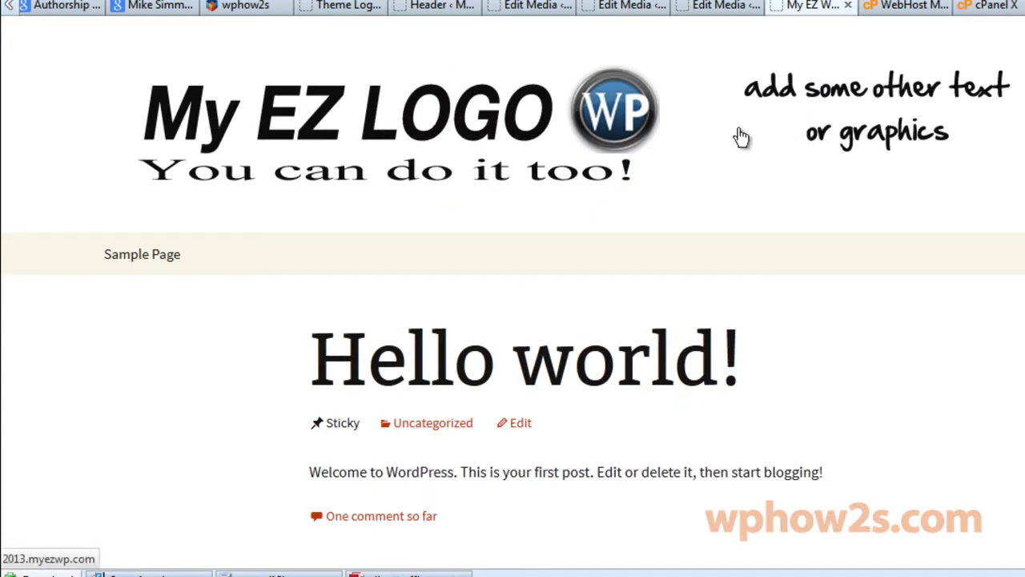
Open the blog's Sample Page to confirm the My EZ LOGO header appears there
left_click(128, 273)
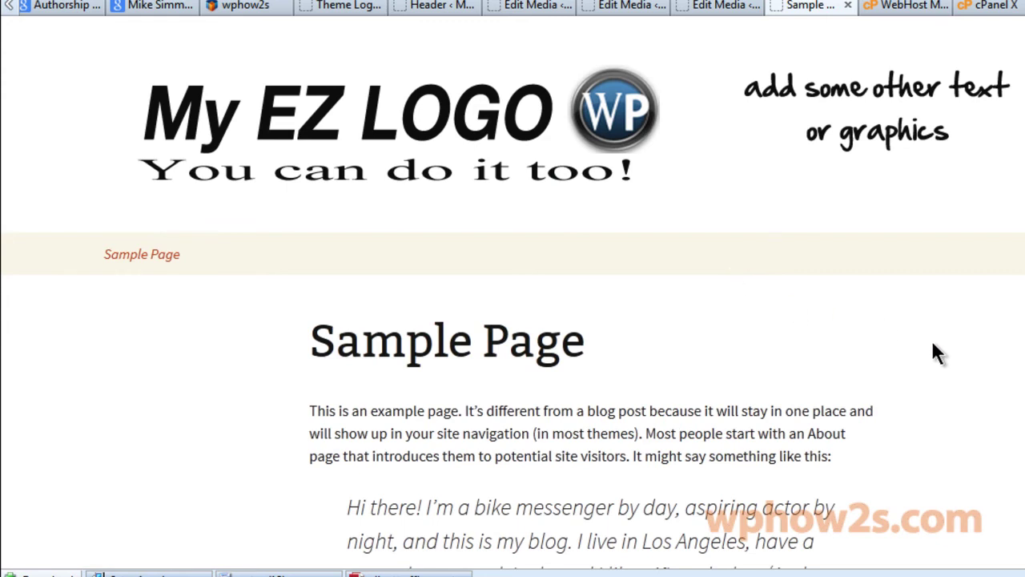